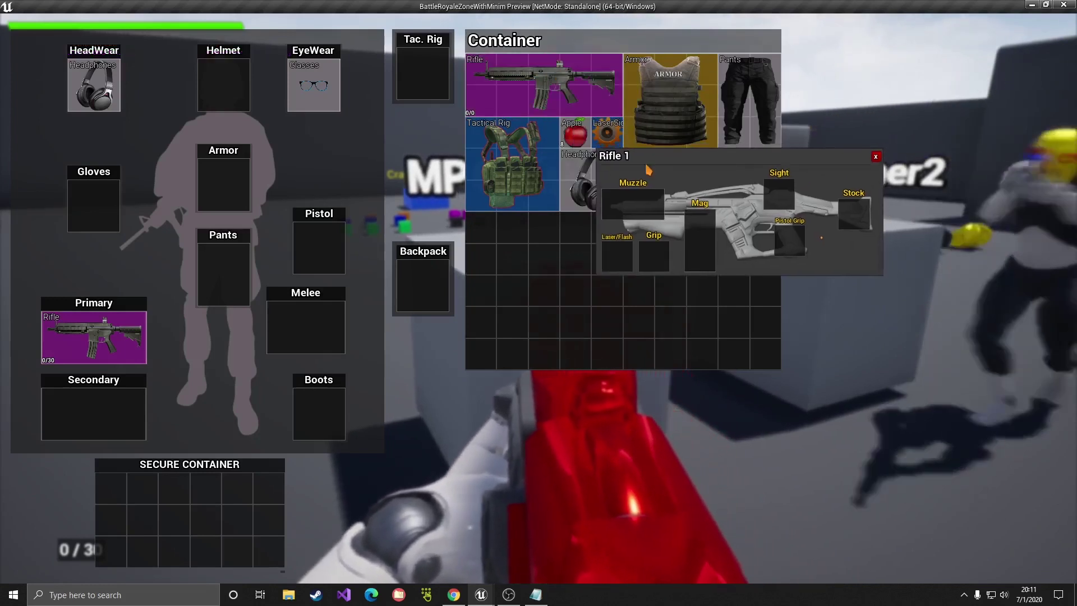
- Fit the LaserSight into Rifle 1's Laser/Flash attachment slot
{"action": "left_click_drag", "start_coordinate": [664, 153], "coordinate": [576, 231]}
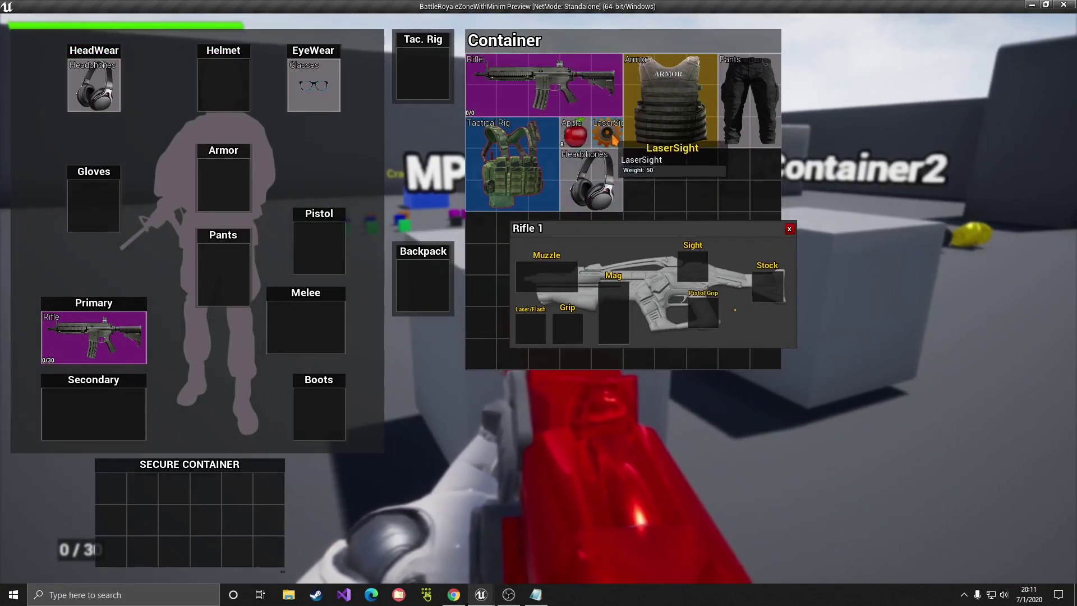
{"action": "left_click_drag", "start_coordinate": [607, 133], "coordinate": [538, 338]}
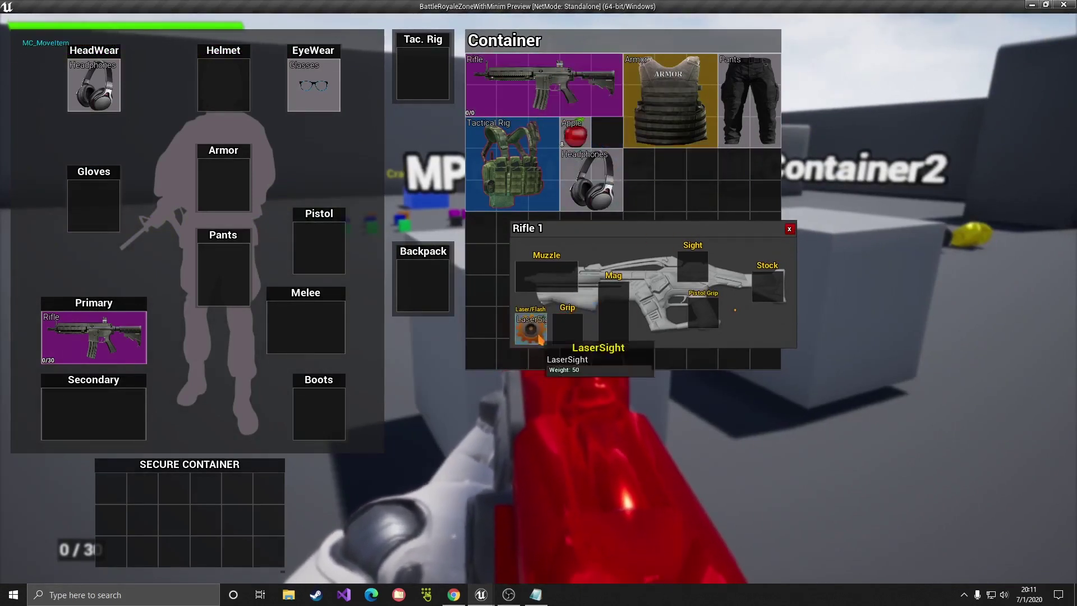
{"action": "left_click", "coordinate": [790, 231]}
- Equip the container rifle as the Secondary weapon, switch to it and walk forward
{"action": "left_click_drag", "start_coordinate": [561, 91], "coordinate": [133, 422]}
{"action": "key", "text": "Tab"}
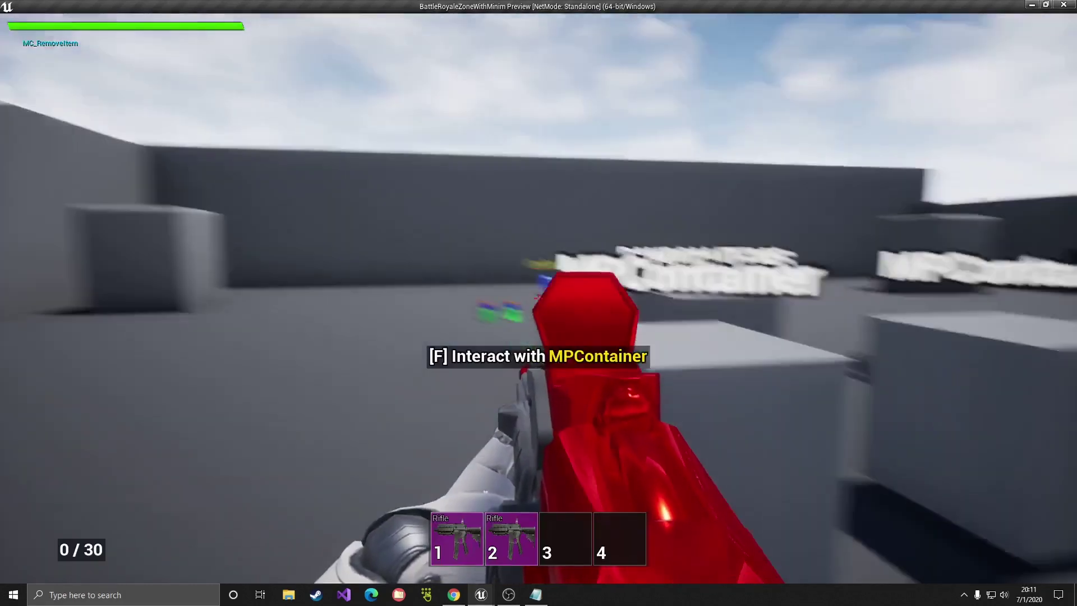
{"action": "key", "text": "2"}
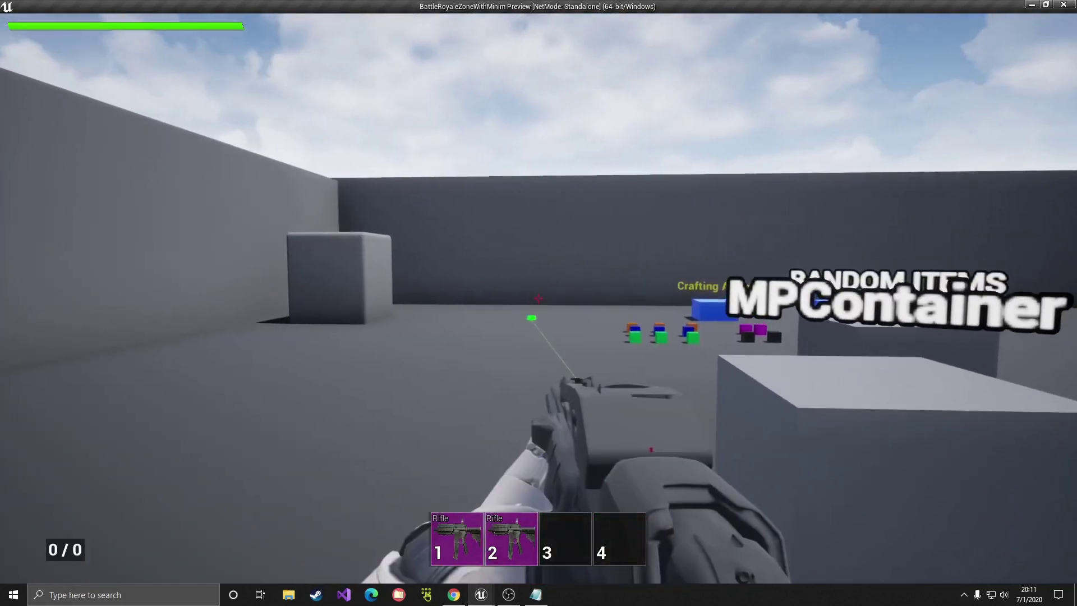
{"action": "key", "text": "w"}
{"action": "key", "text": "a"}
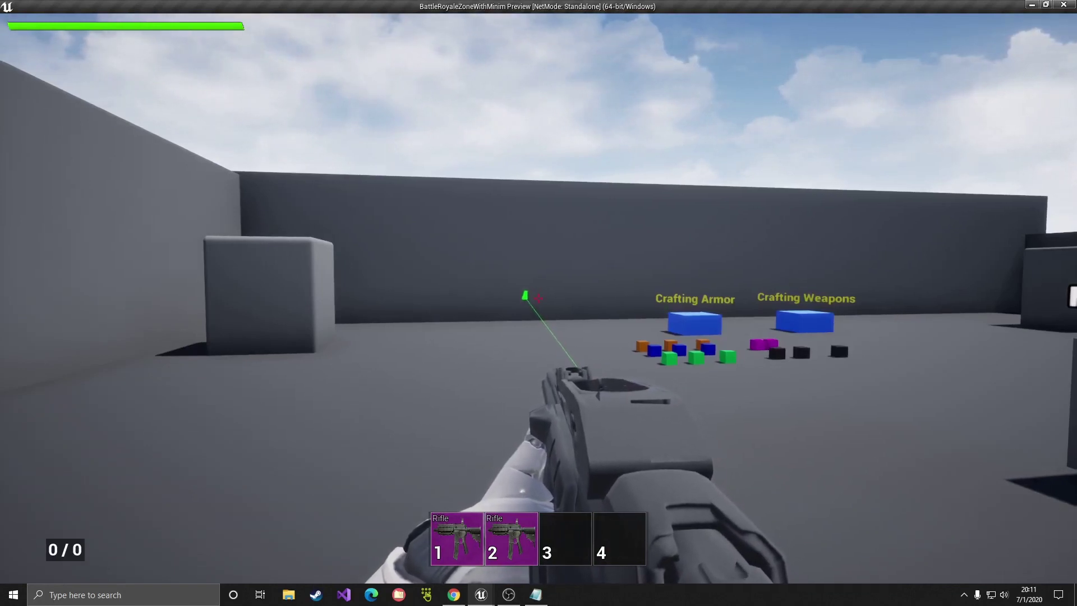
- Recheck the Secondary rifle's attachments in the inventory, then aim down its laser sights
{"action": "key", "text": "Tab"}
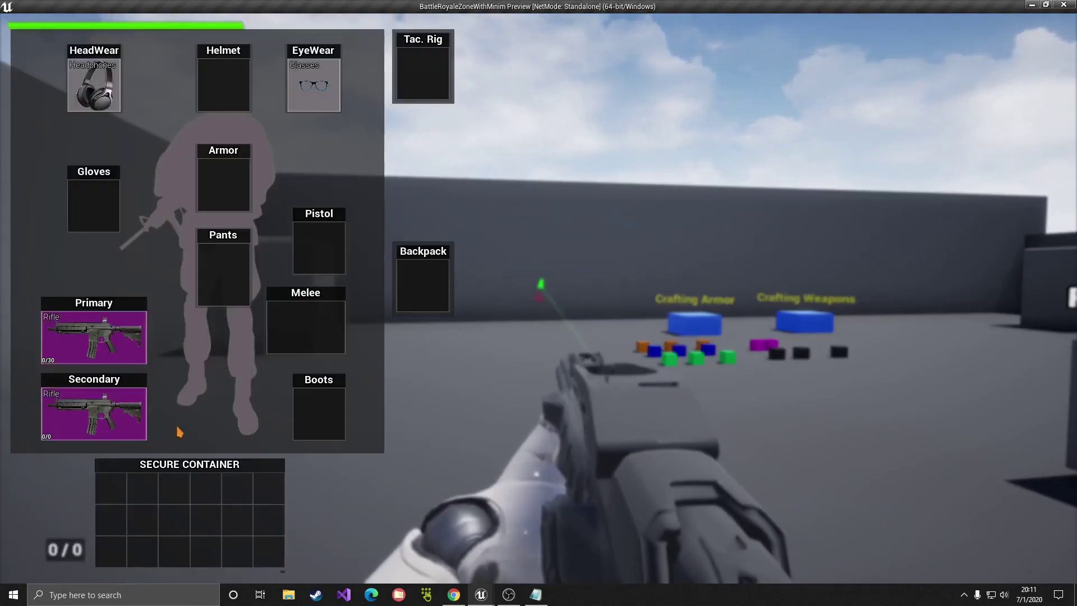
{"action": "right_click", "coordinate": [140, 406]}
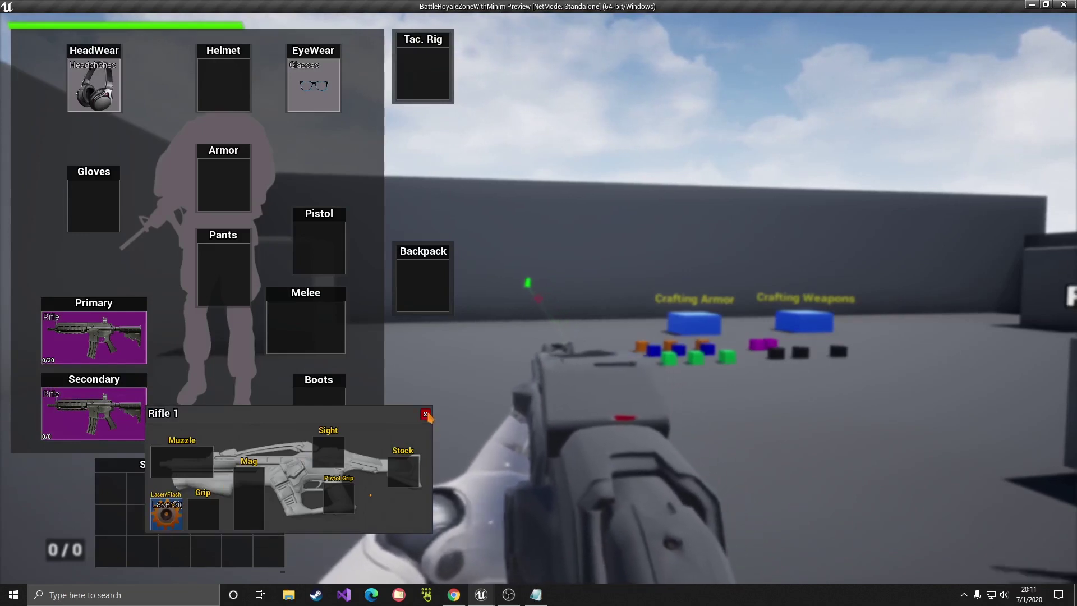
{"action": "left_click", "coordinate": [425, 414]}
{"action": "key", "text": "Tab"}
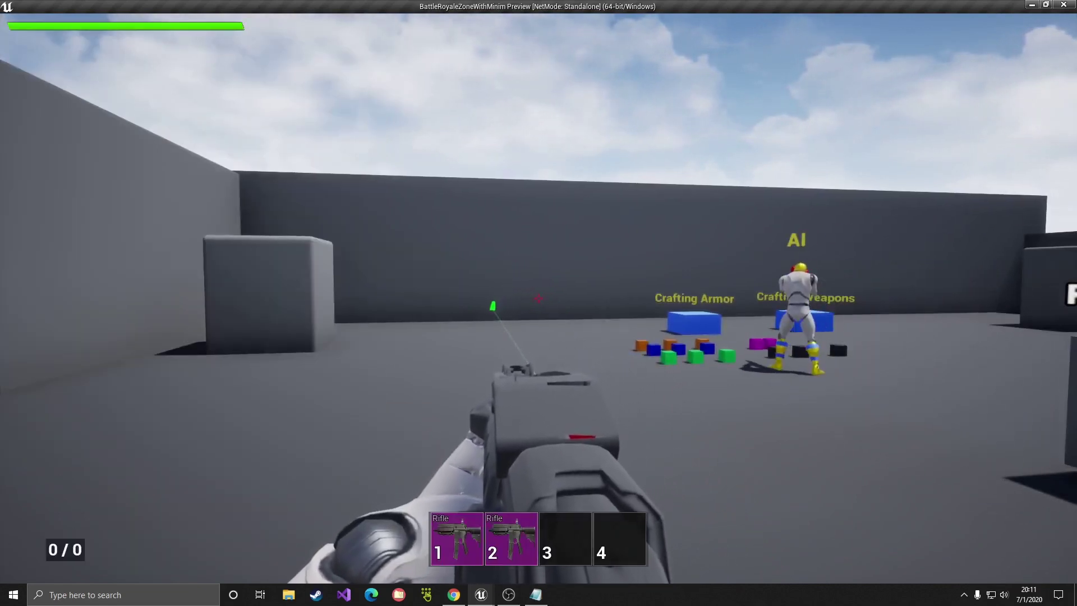
{"action": "key", "text": "Tab"}
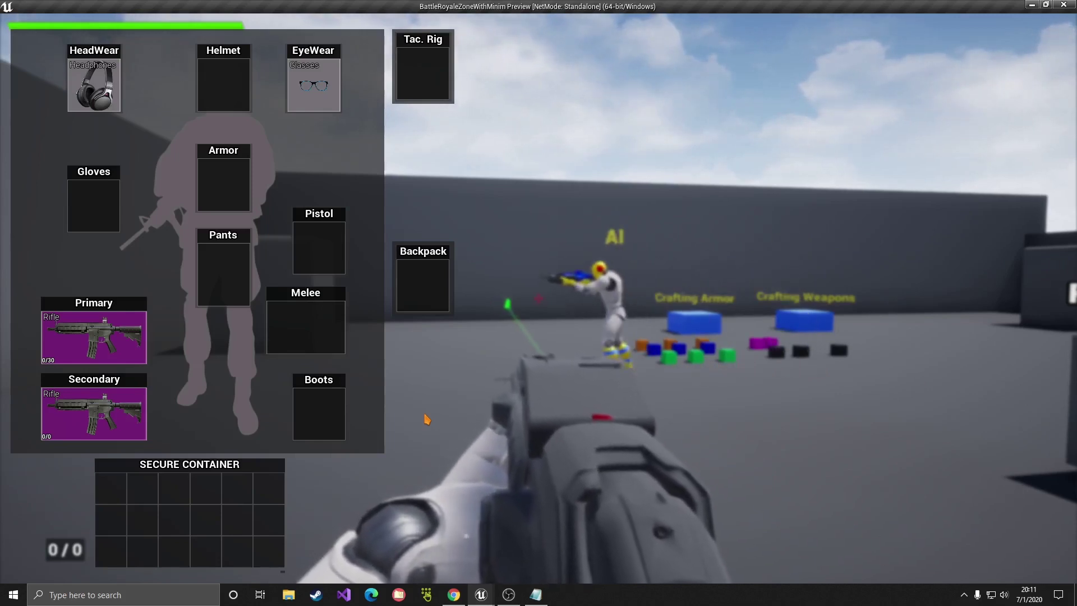
{"action": "key", "text": "Tab"}
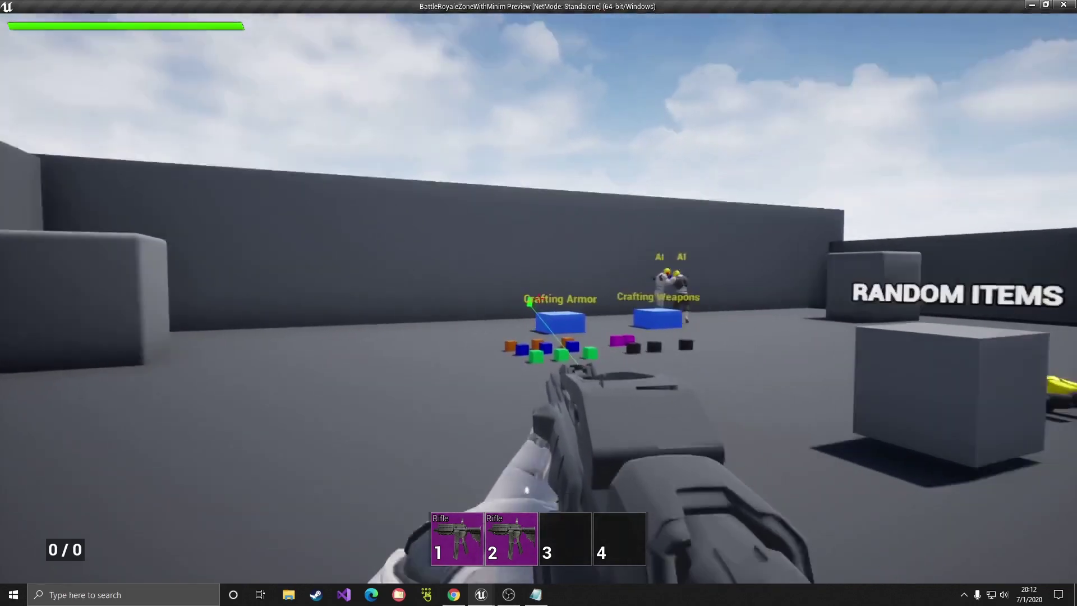
{"action": "right_click", "coordinate": [538, 298]}
- Aim again in third-person view, then open Widgets > SpecialContainers in the Content Browser
{"action": "key", "text": "v"}
{"action": "right_click", "coordinate": [539, 298]}
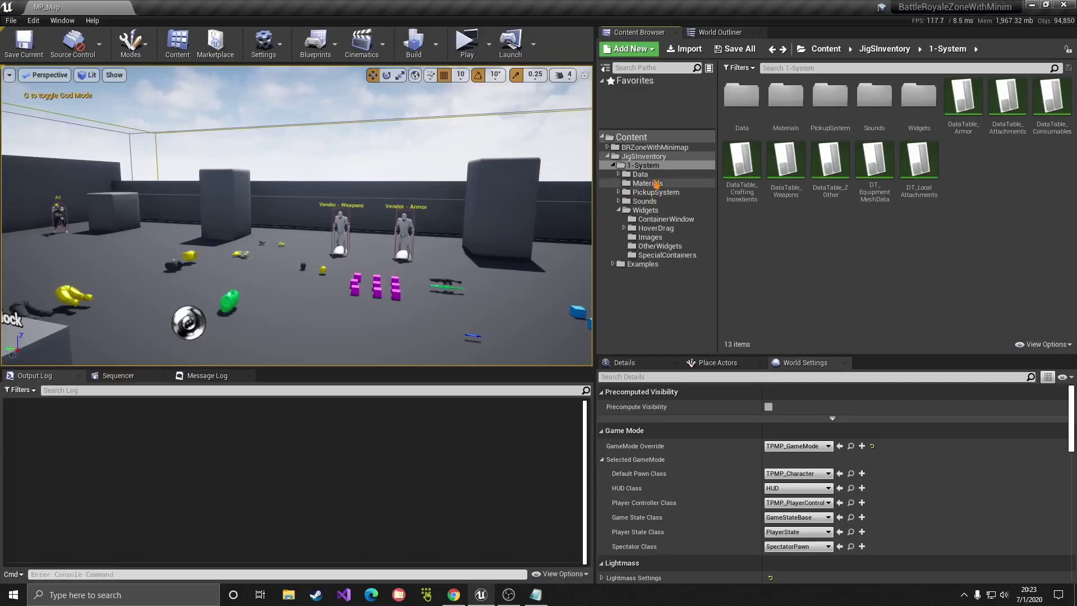
{"action": "left_click", "coordinate": [931, 116]}
{"action": "double_click", "coordinate": [931, 116]}
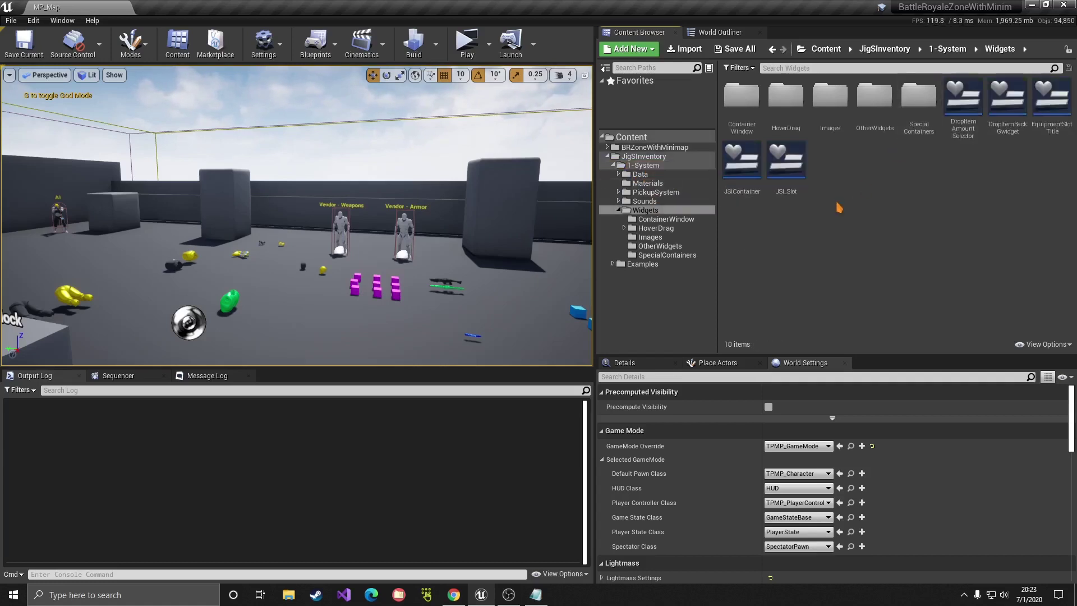
{"action": "double_click", "coordinate": [914, 109]}
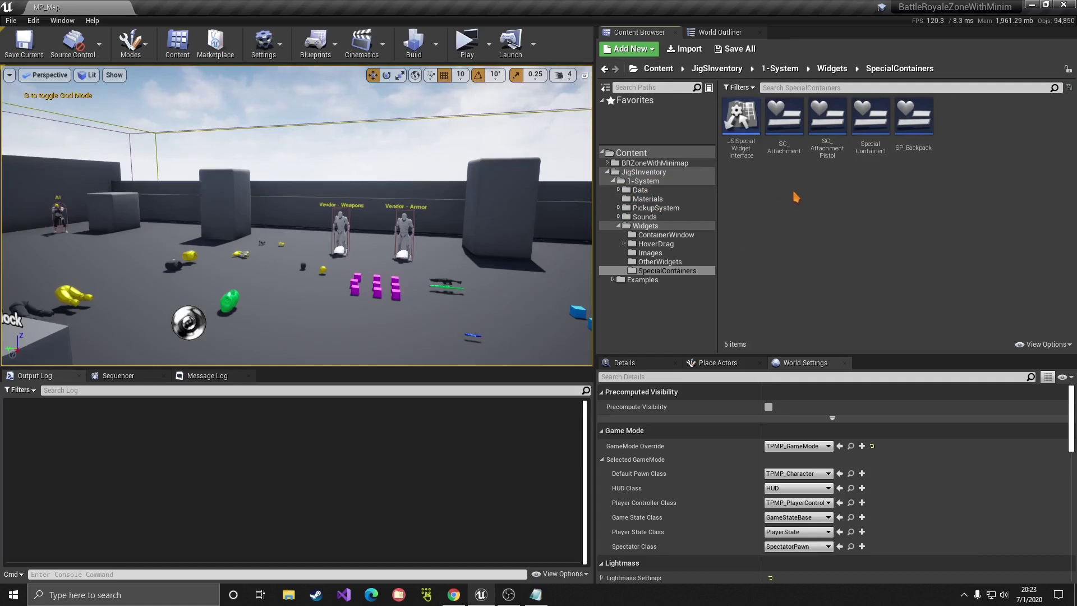
- Look over the SC_Attachment and SC_AttachmentPistol widget blueprints and open SC_Attachment
{"action": "left_click", "coordinate": [782, 129]}
{"action": "left_click", "coordinate": [830, 171]}
{"action": "left_click", "coordinate": [834, 146]}
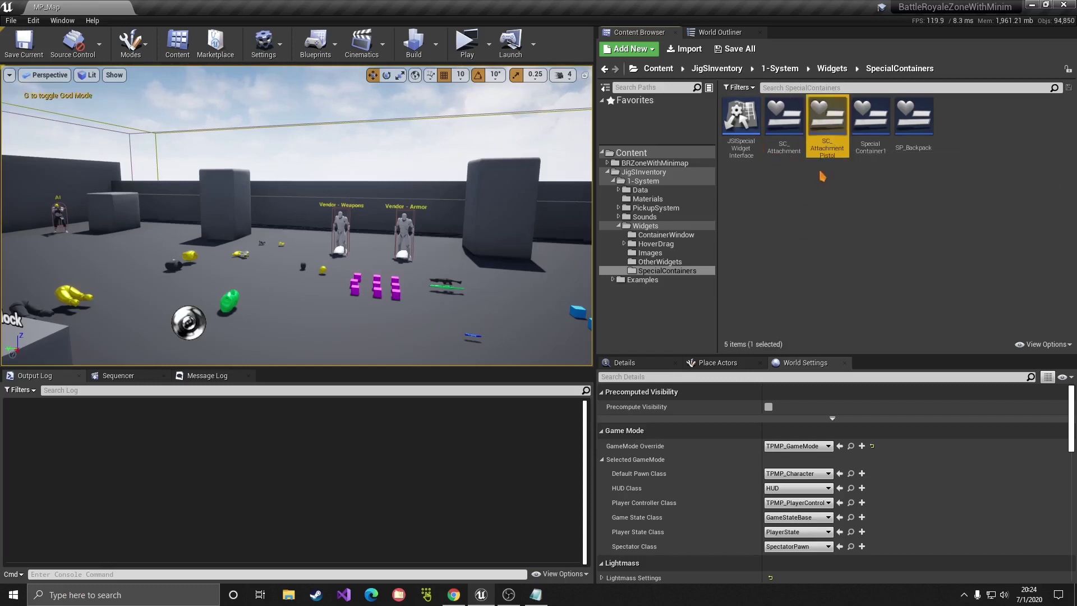
{"action": "left_click", "coordinate": [789, 171]}
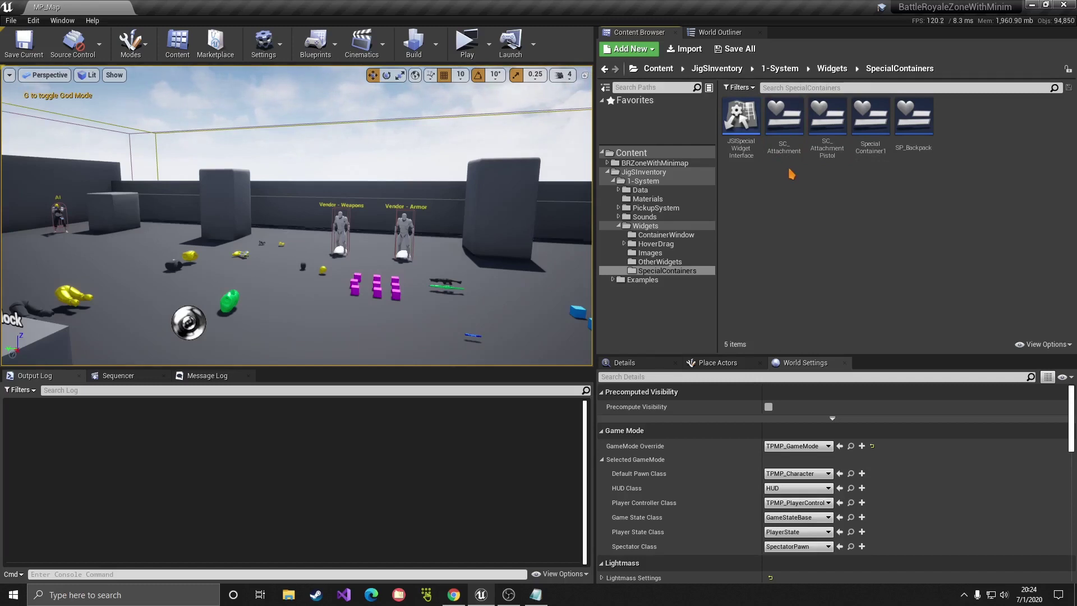
{"action": "right_click", "coordinate": [783, 135]}
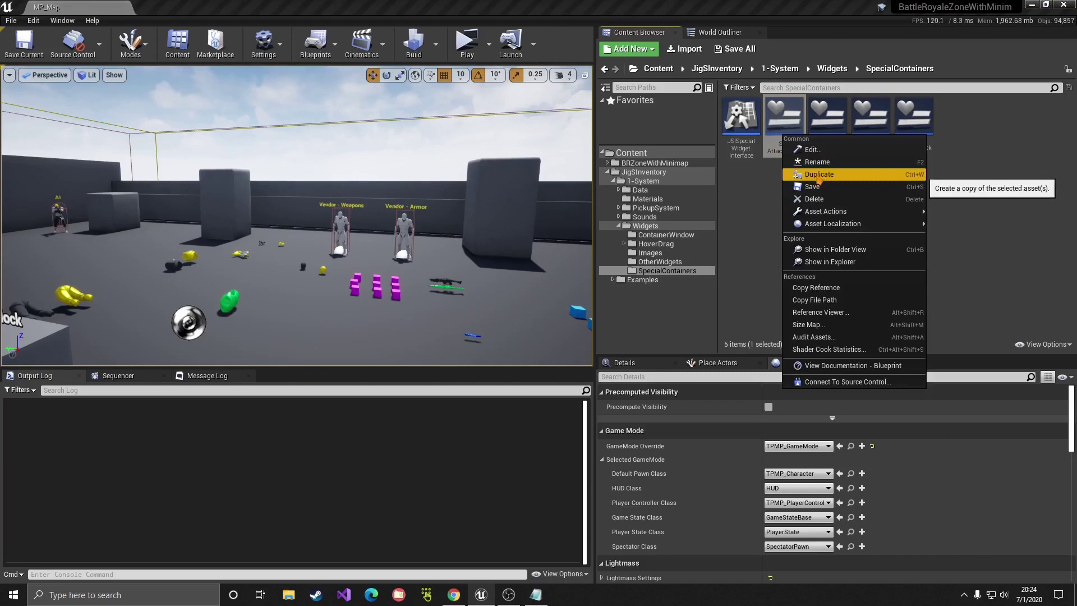
{"action": "left_click", "coordinate": [774, 213]}
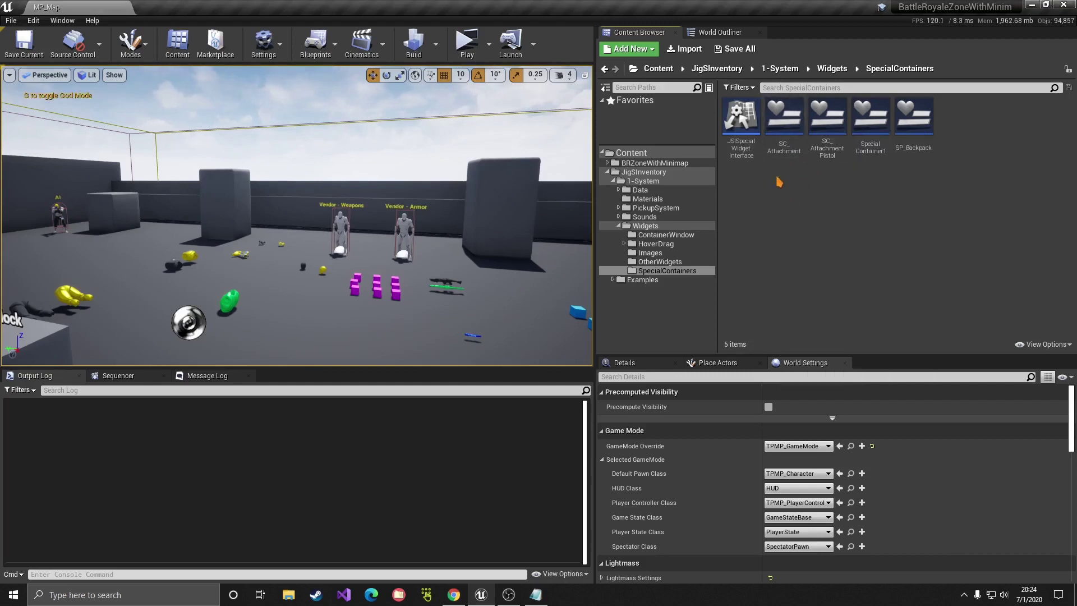
{"action": "double_click", "coordinate": [784, 119]}
- Center the weapon widget on the canvas and inspect the MuzzleContainer slot
{"action": "right_click_drag", "start_coordinate": [680, 245], "coordinate": [551, 191]}
{"action": "scroll", "coordinate": [554, 204], "scroll_direction": "up", "scroll_amount": 2}
{"action": "right_click_drag", "start_coordinate": [582, 235], "coordinate": [603, 215]}
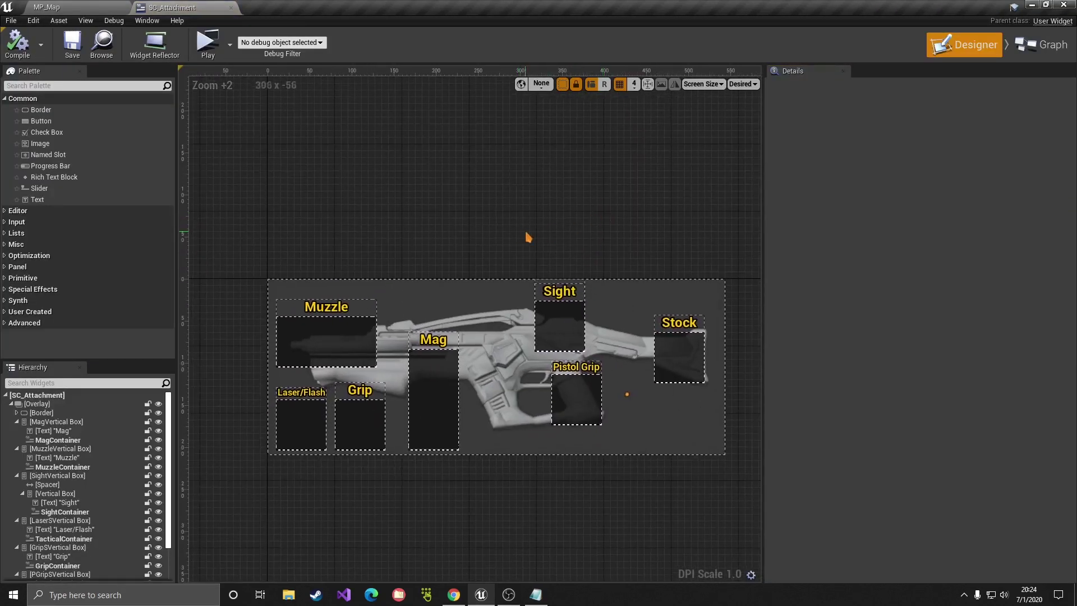
{"action": "left_click", "coordinate": [335, 332]}
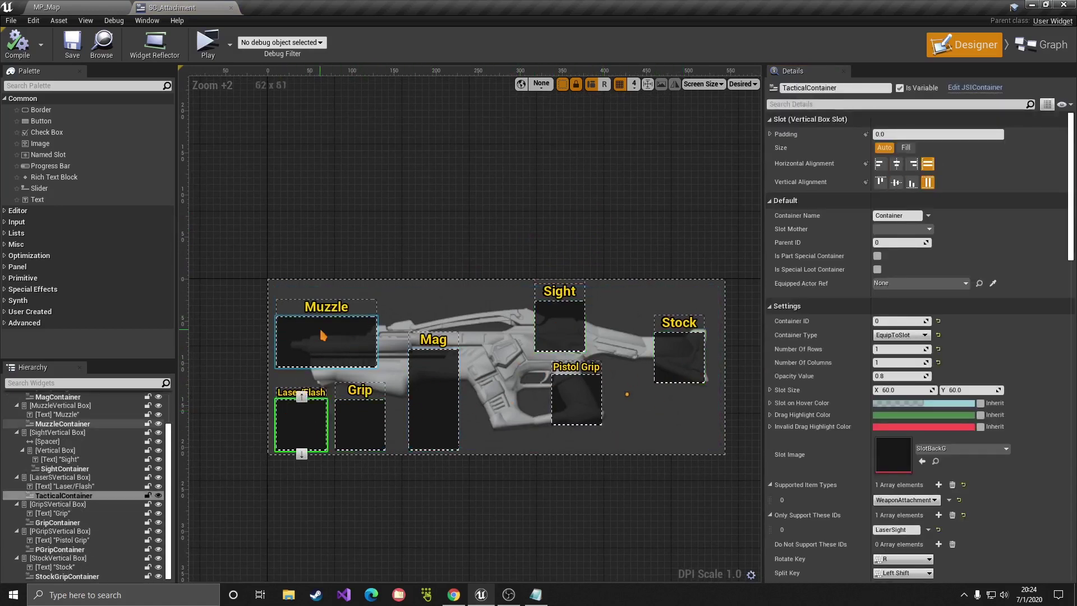
{"action": "left_click", "coordinate": [402, 400]}
- Compare the MagContainer and MuzzleContainer slot settings, and pan to frame the whole rifle
{"action": "left_click", "coordinate": [432, 392]}
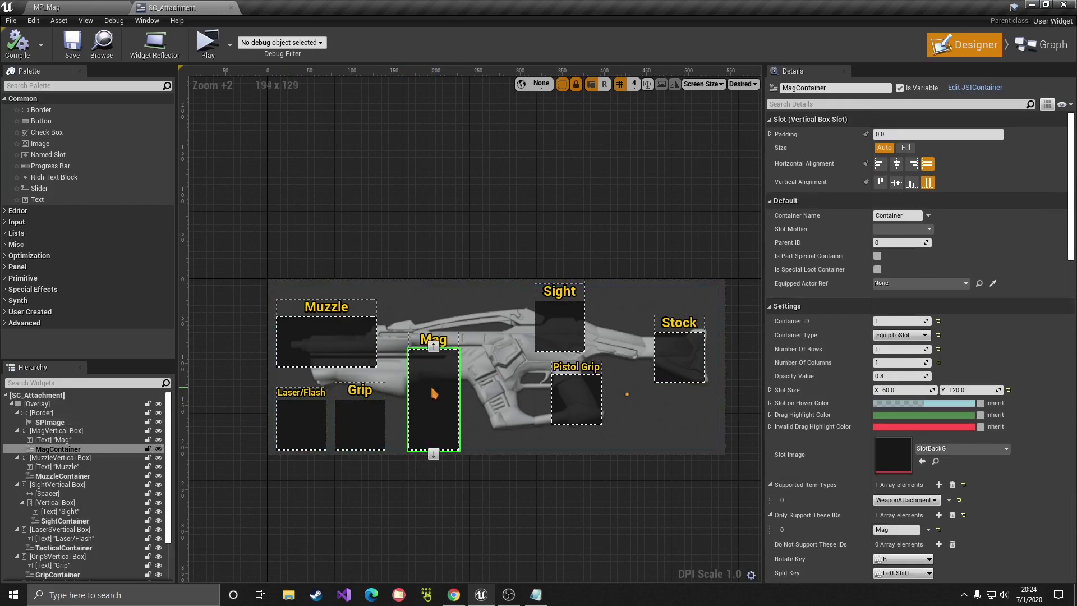
{"action": "left_click", "coordinate": [342, 359]}
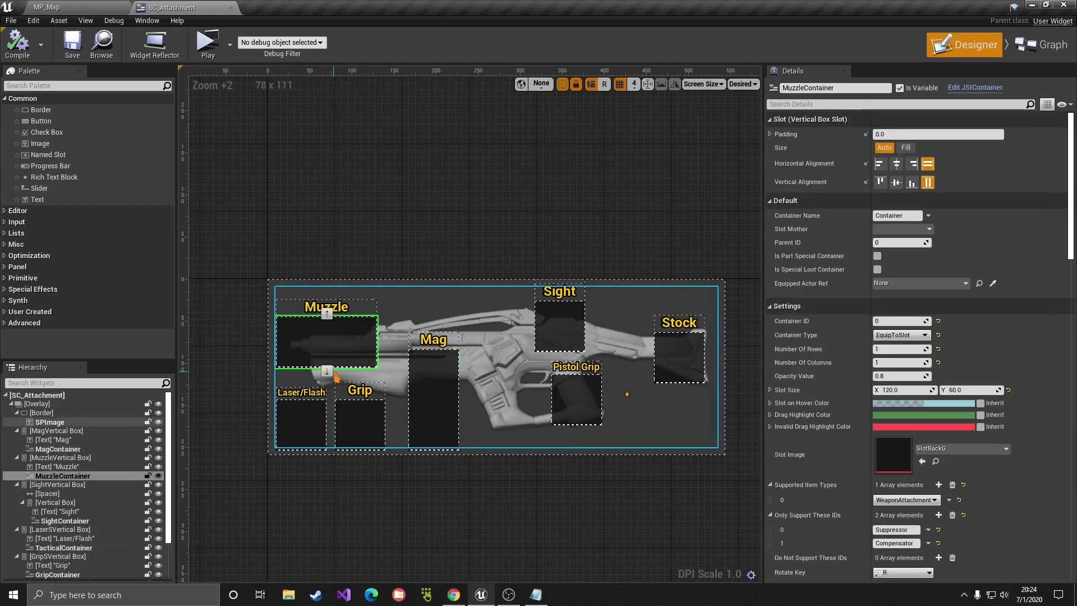
{"action": "left_click", "coordinate": [434, 419]}
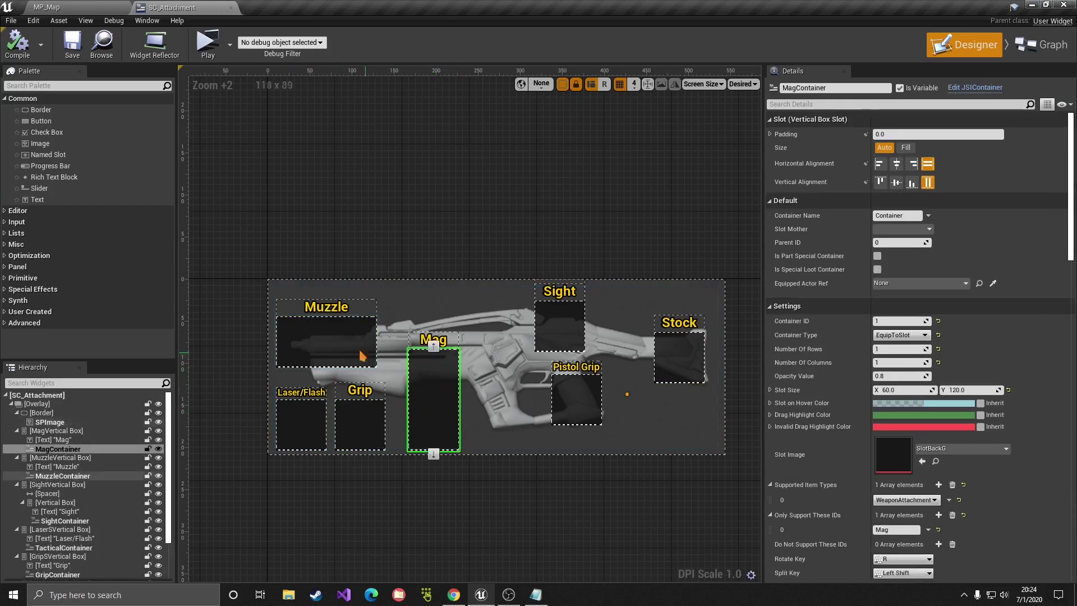
{"action": "left_click", "coordinate": [314, 343]}
{"action": "scroll", "coordinate": [819, 405], "scroll_direction": "down", "scroll_amount": 3}
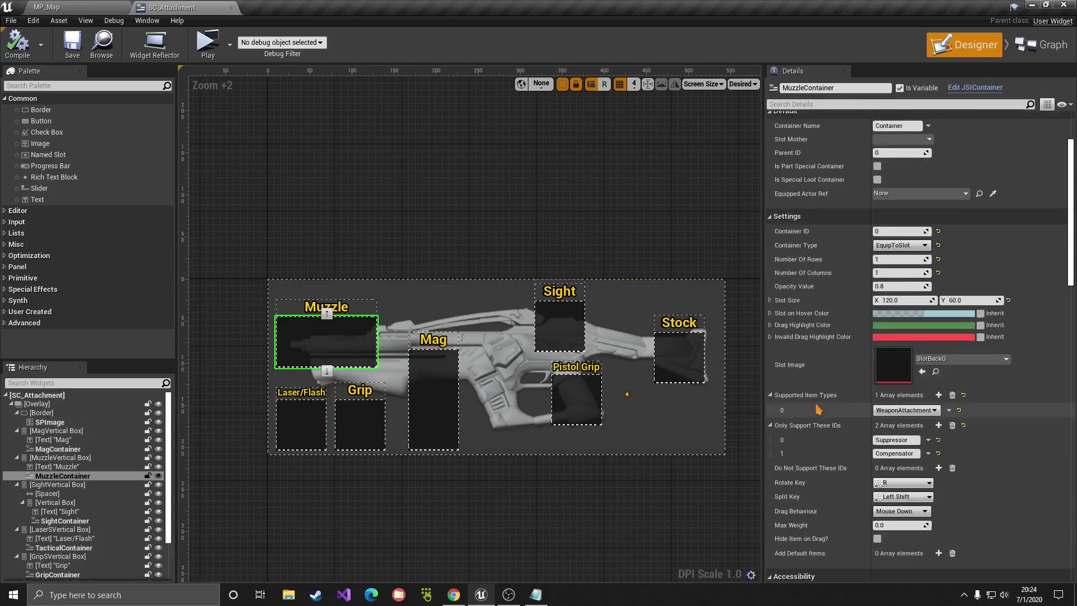
{"action": "scroll", "coordinate": [810, 445], "scroll_direction": "down", "scroll_amount": 2}
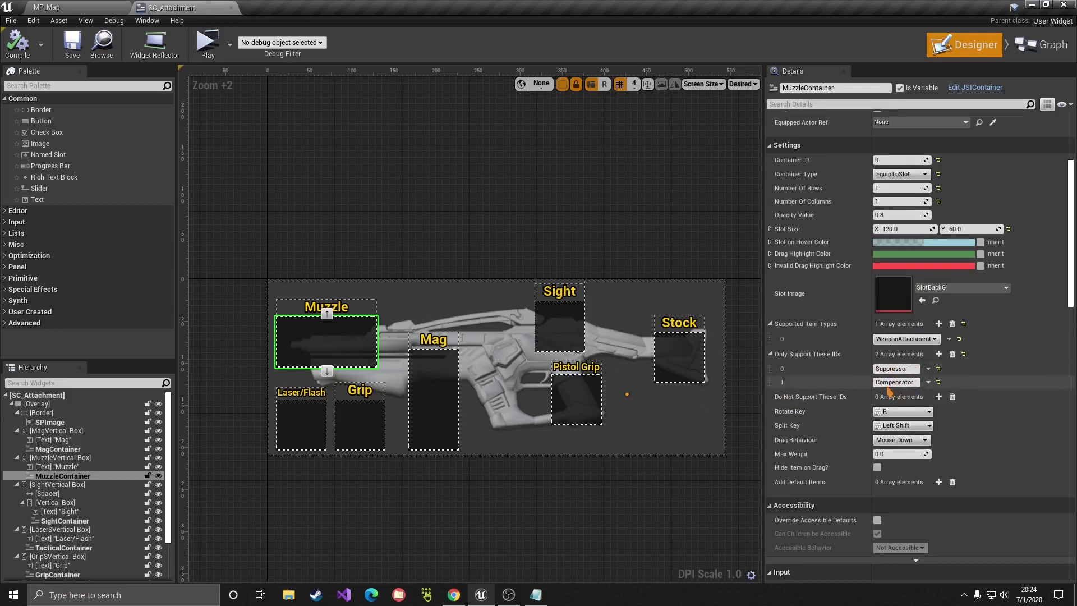
{"action": "left_click", "coordinate": [437, 387]}
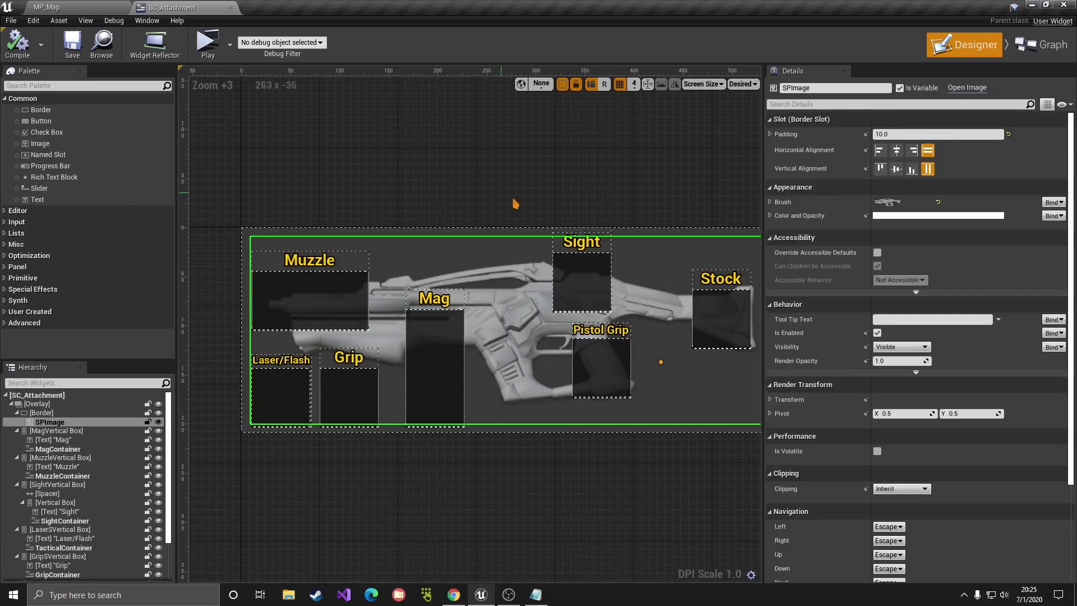
{"action": "mouse_move", "coordinate": [518, 200]}
{"action": "right_mouse_down"}
{"action": "mouse_move", "coordinate": [488, 198]}
{"action": "mouse_move", "coordinate": [499, 198]}
{"action": "right_mouse_up"}
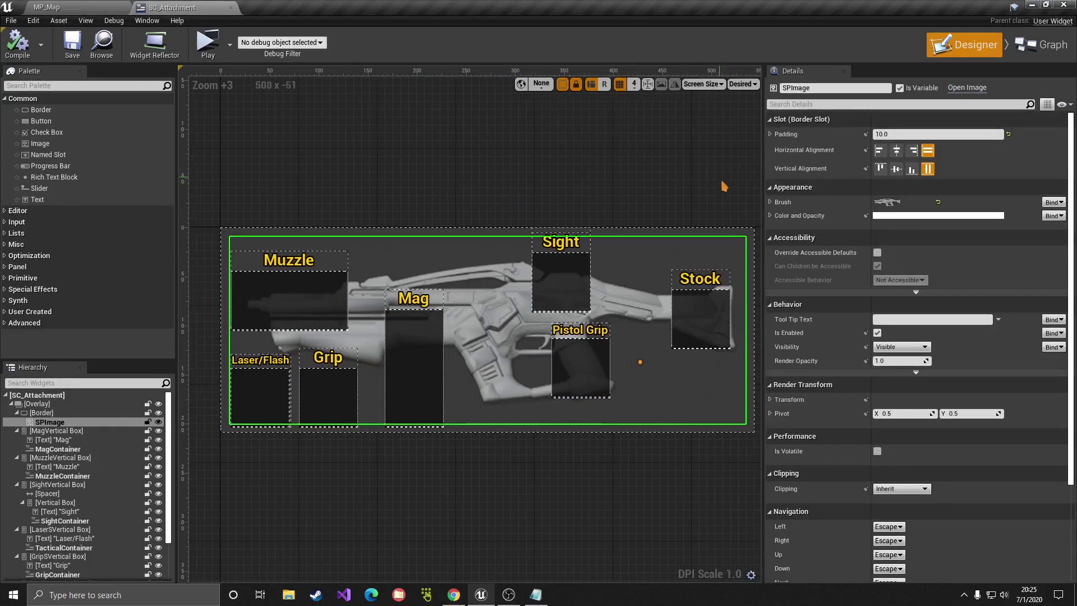
{"action": "left_click", "coordinate": [1042, 45]}
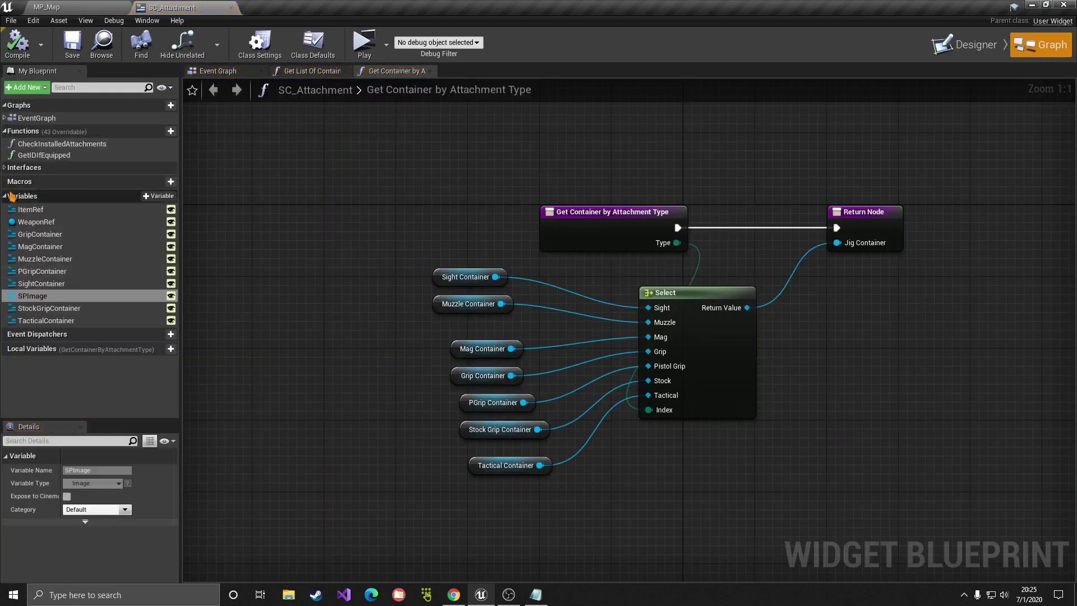
- Review the Get List Of Containers and Get Container by Attachment Type functions' container getter nodes
{"action": "left_click", "coordinate": [4, 169]}
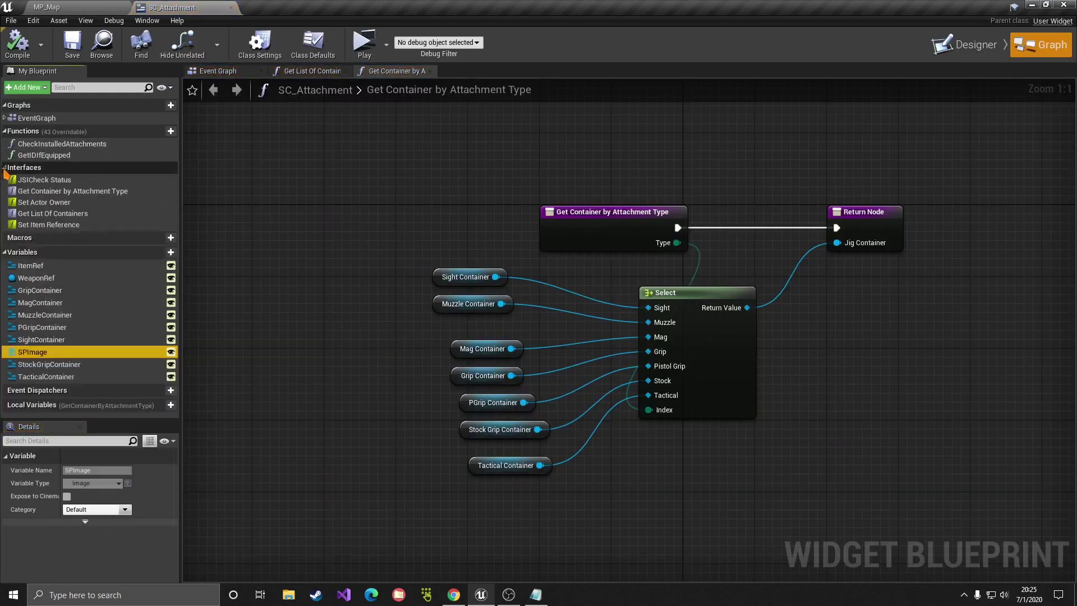
{"action": "double_click", "coordinate": [40, 213]}
{"action": "left_click_drag", "start_coordinate": [499, 450], "coordinate": [486, 227]}
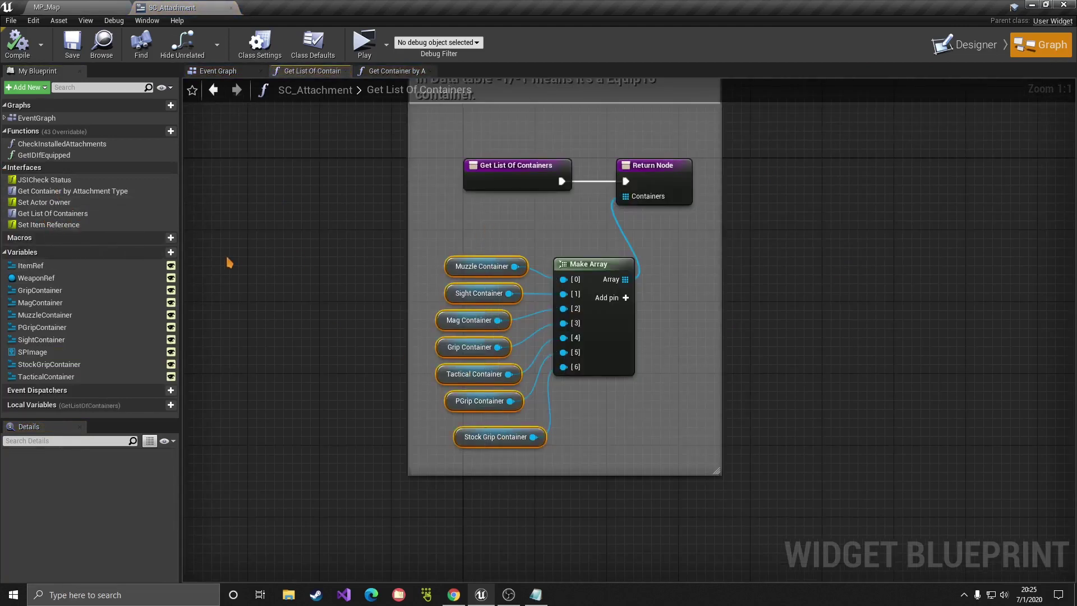
{"action": "double_click", "coordinate": [33, 192]}
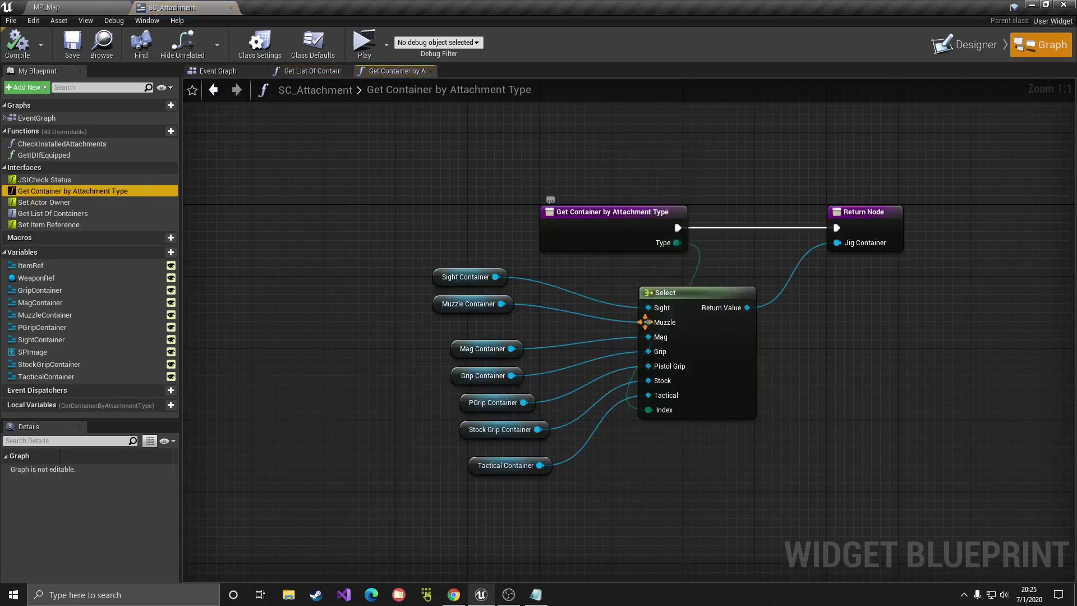
{"action": "left_click_drag", "start_coordinate": [549, 505], "coordinate": [410, 284]}
{"action": "left_click", "coordinate": [649, 489]}
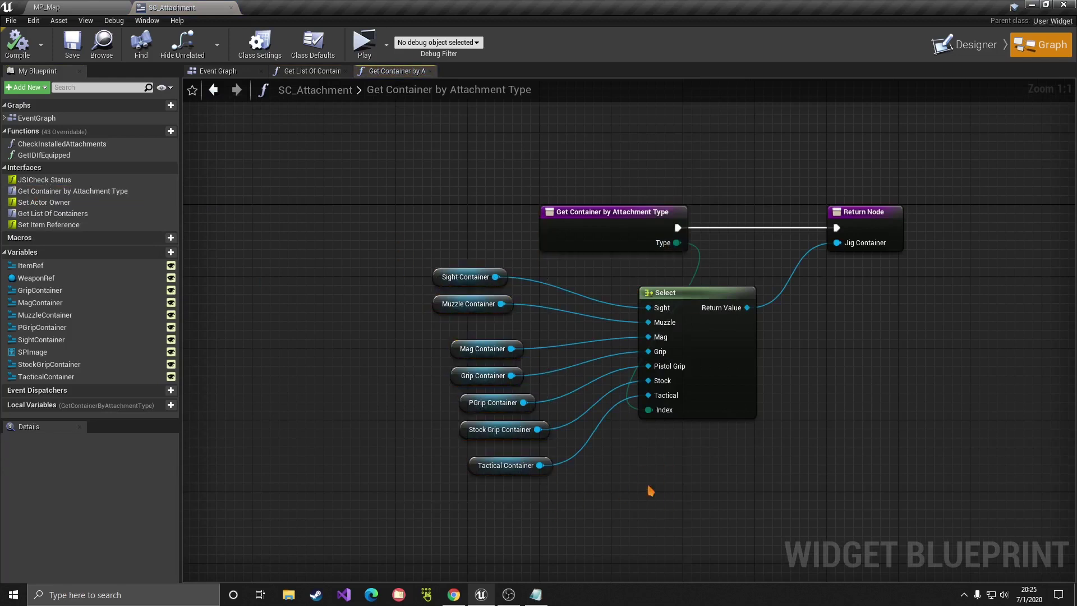
{"action": "left_click_drag", "start_coordinate": [494, 524], "coordinate": [397, 260]}
{"action": "left_click", "coordinate": [396, 259]}
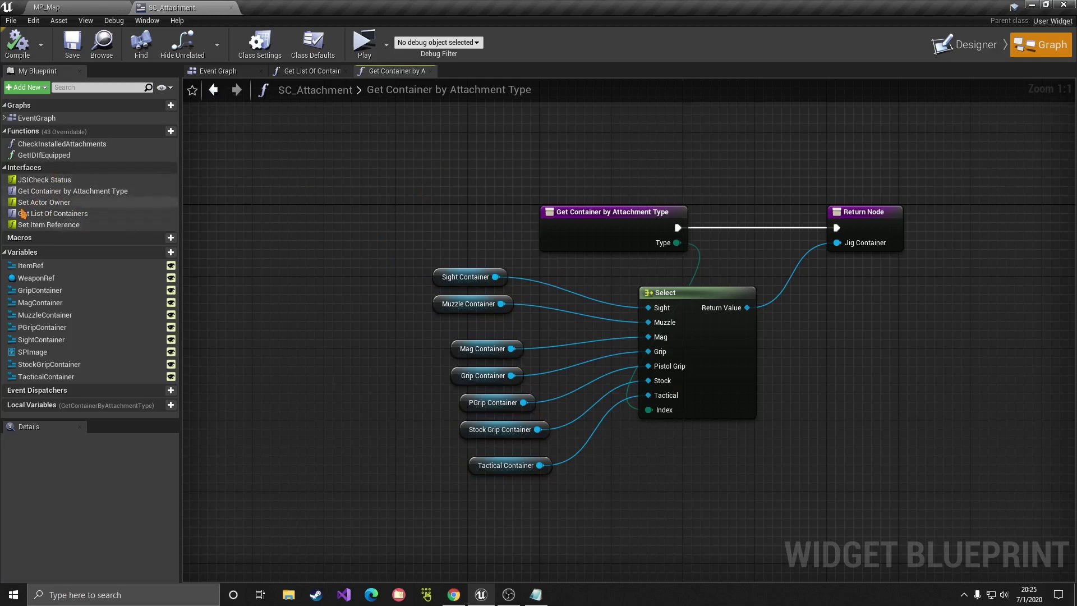
- Check the Class Settings interfaces, close SC_Attachment and launch a standalone play session
{"action": "left_click", "coordinate": [260, 44]}
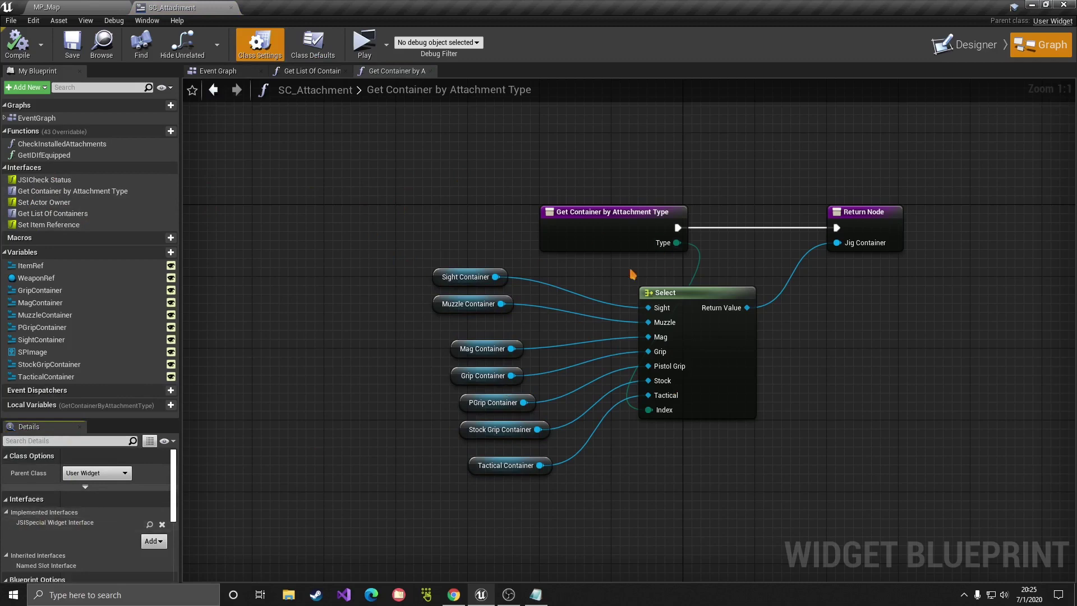
{"action": "left_click", "coordinate": [964, 44]}
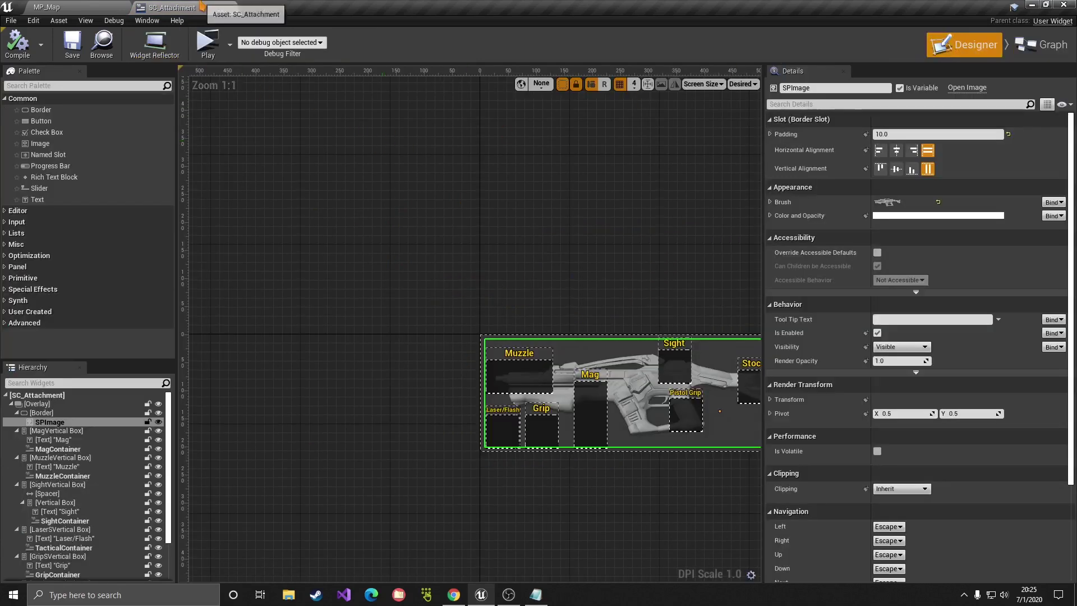
{"action": "left_click", "coordinate": [231, 8]}
{"action": "left_click", "coordinate": [466, 42]}
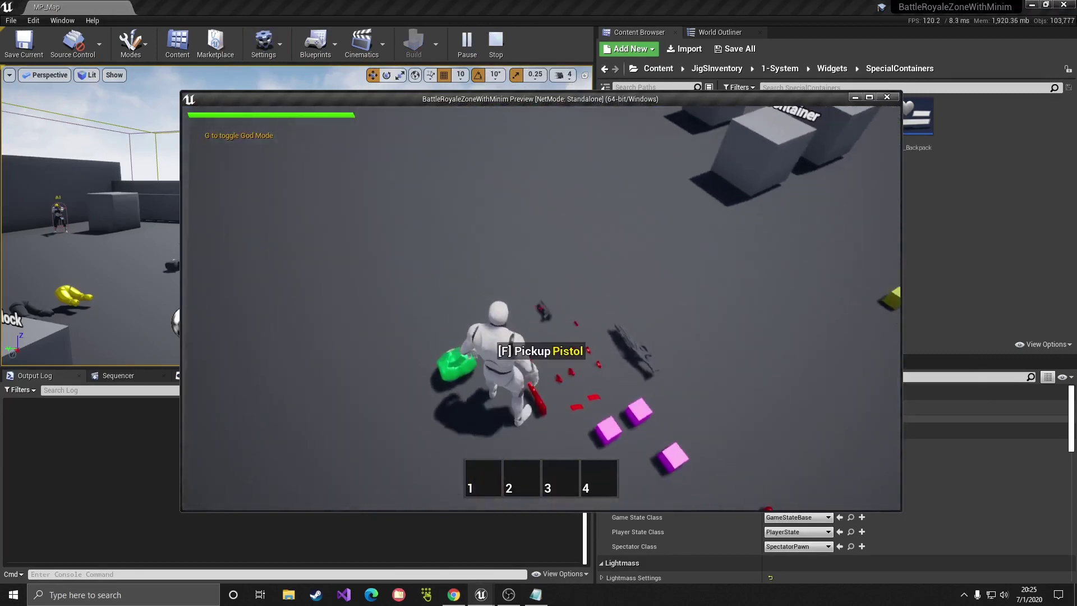
- Pick up the Pistol, make the preview full screen and turn on god mode
{"action": "key", "text": "e"}
{"action": "key", "text": "w"}
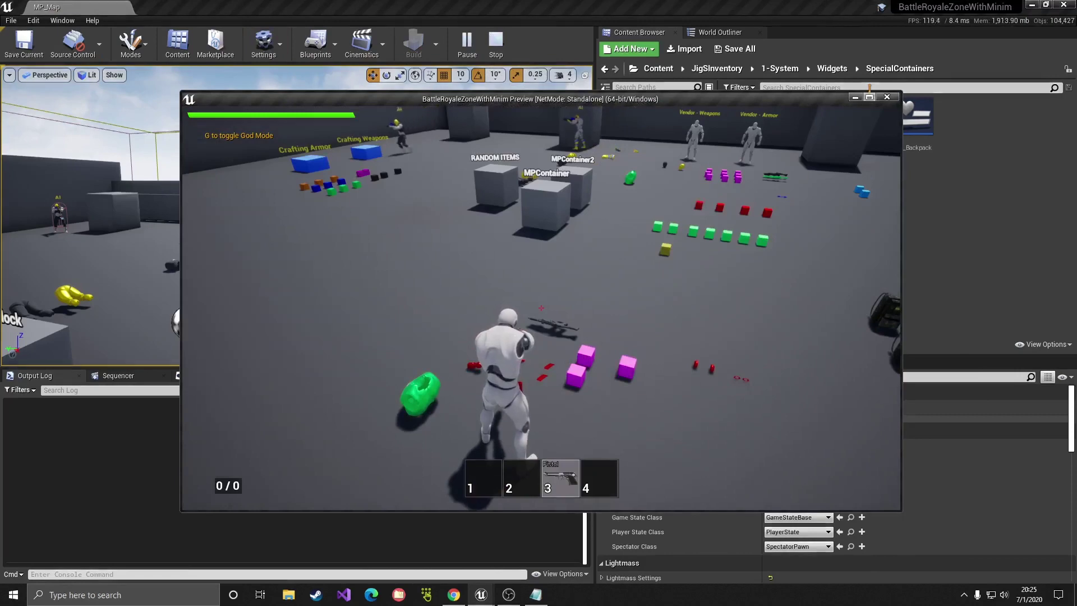
{"action": "key", "text": "super+Up"}
{"action": "key", "text": "g"}
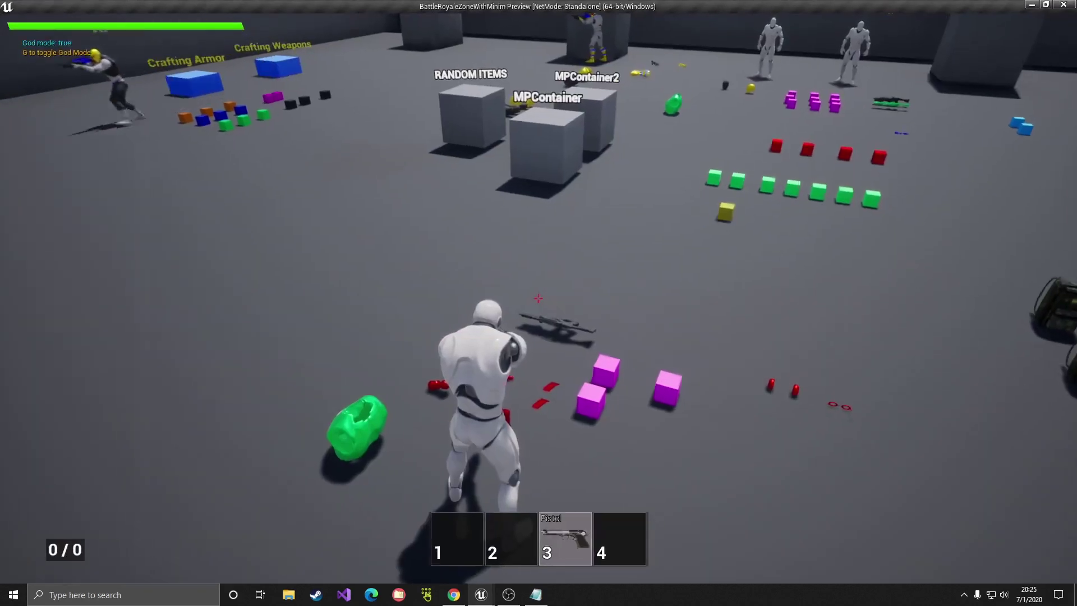
- Fit the Sight item into the Pistol's Sight slot from the inventory
{"action": "key", "text": "Tab"}
{"action": "right_click", "coordinate": [320, 261]}
{"action": "left_click", "coordinate": [335, 266]}
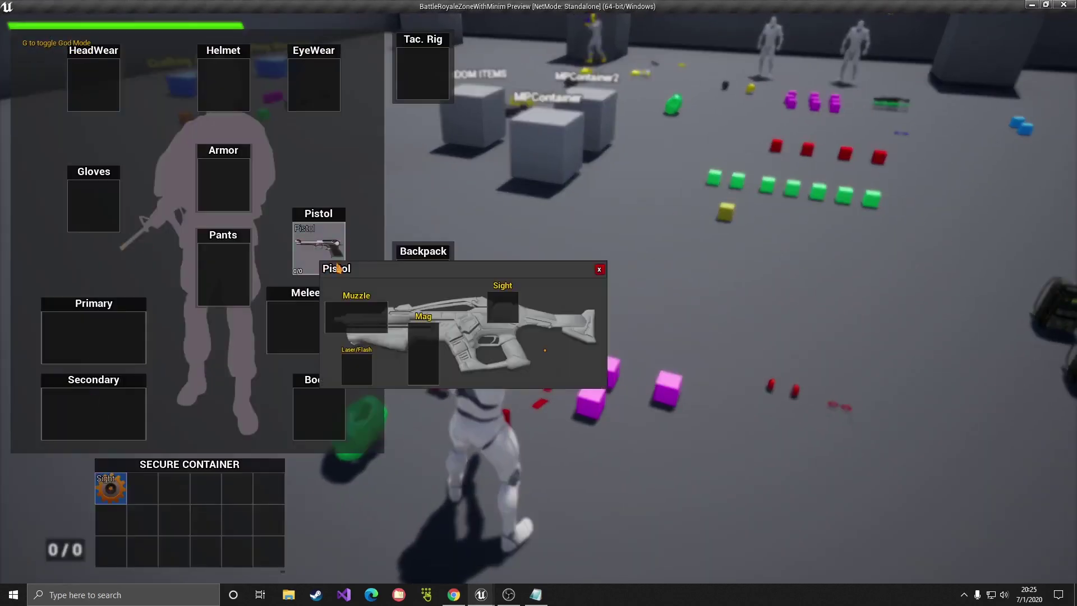
{"action": "left_click_drag", "start_coordinate": [394, 270], "coordinate": [621, 182]}
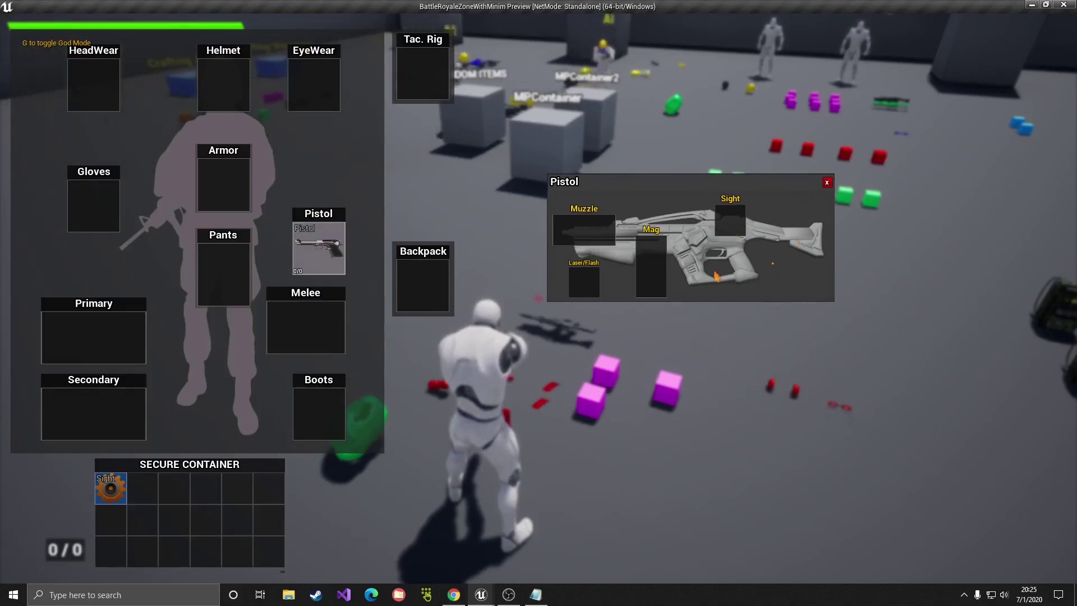
{"action": "left_click_drag", "start_coordinate": [111, 488], "coordinate": [729, 219]}
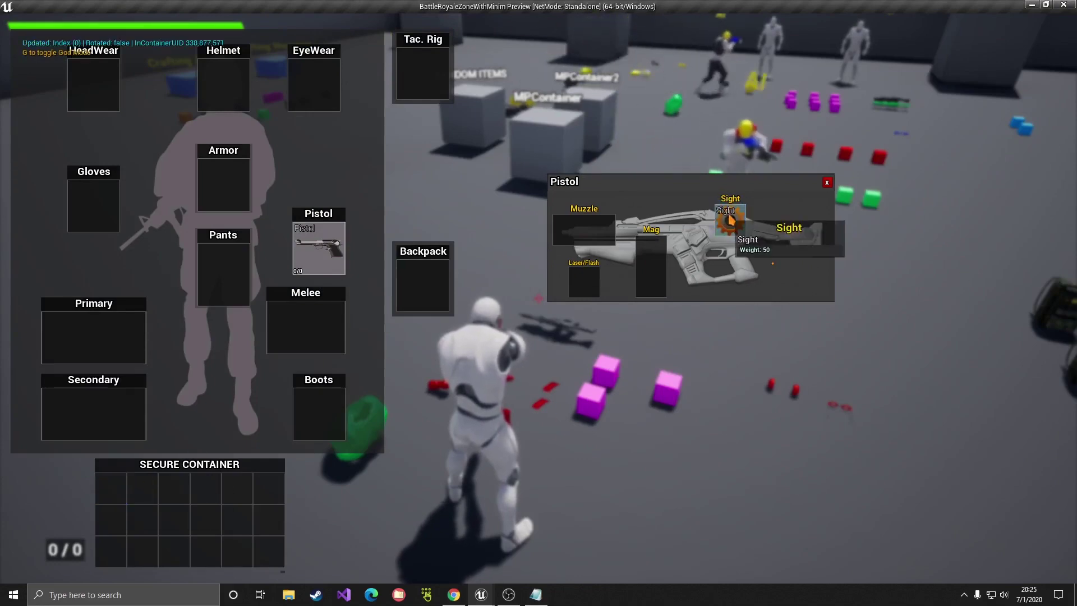
{"action": "key", "text": "Tab"}
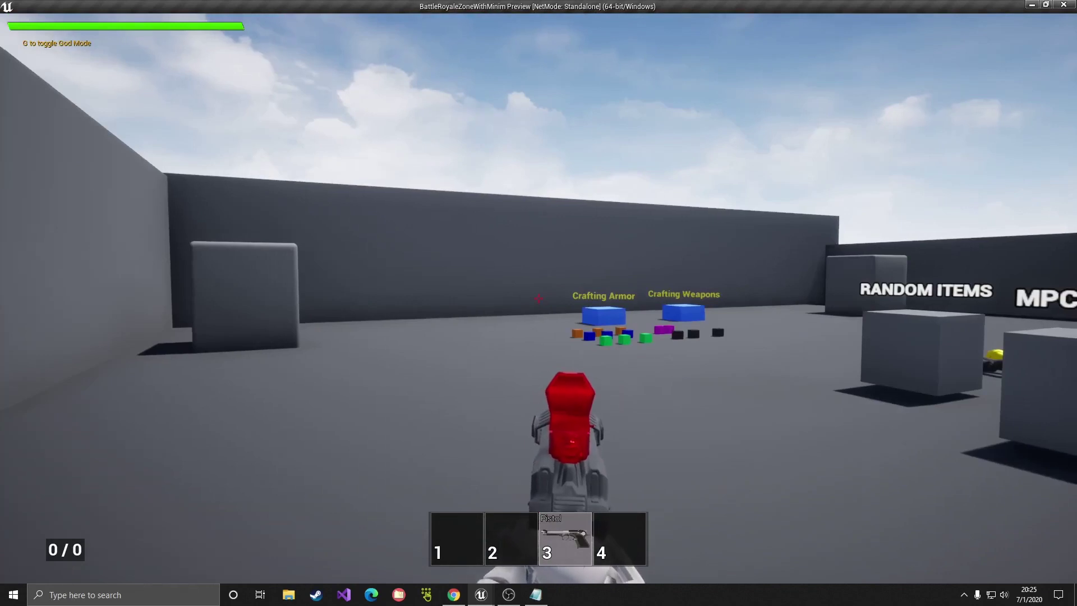
- Browse JigSInventory > Examples > SimplePickups > SkeletalMeshPickups and open the SK_Rifle1 blueprint
{"action": "left_click", "coordinate": [643, 157]}
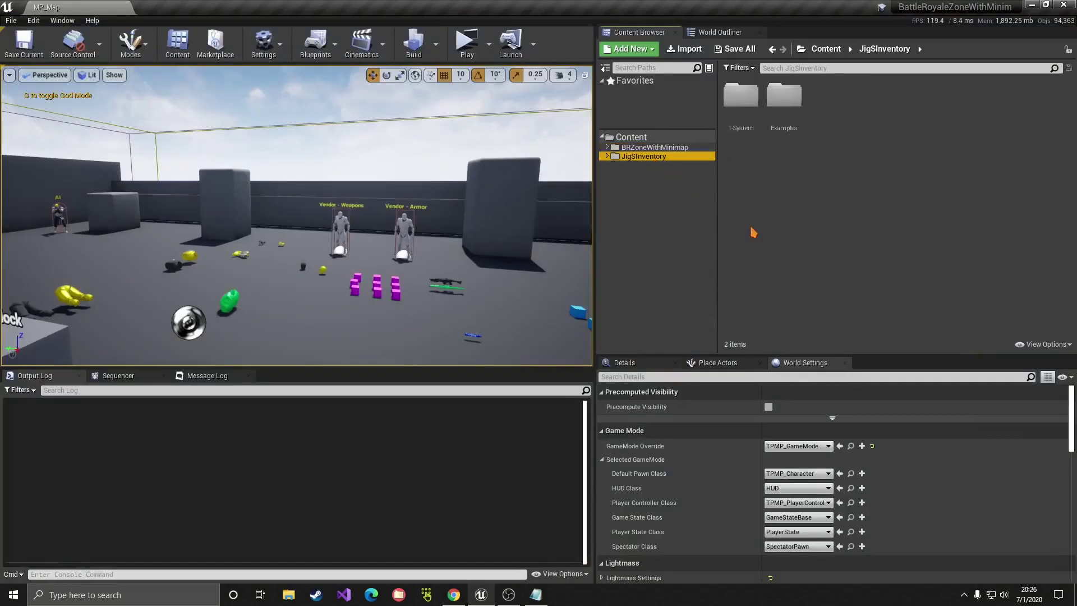
{"action": "double_click", "coordinate": [744, 129]}
{"action": "key", "text": "alt+Left"}
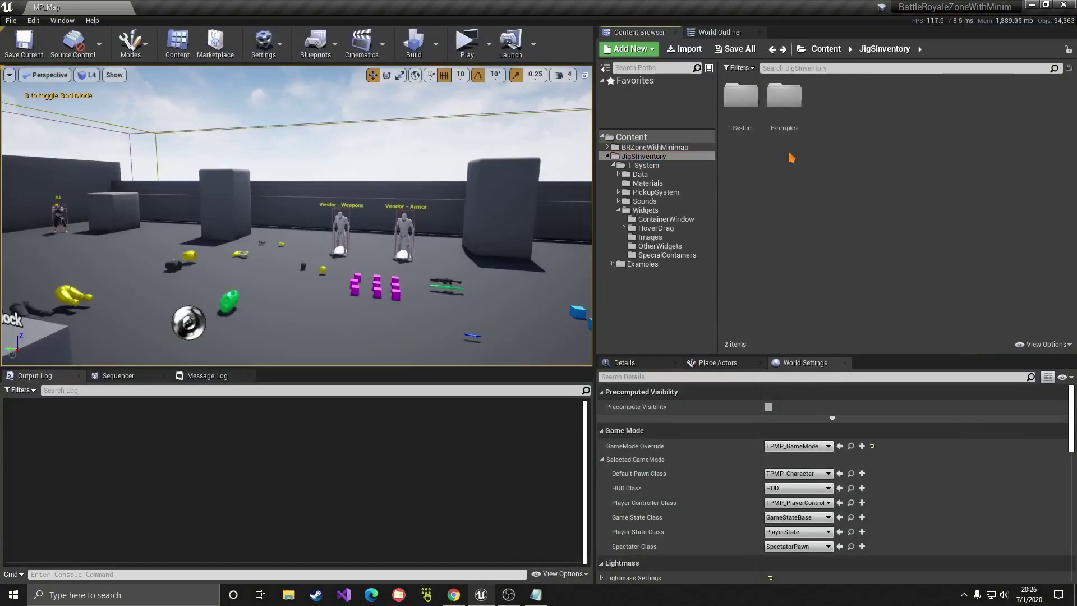
{"action": "double_click", "coordinate": [784, 101]}
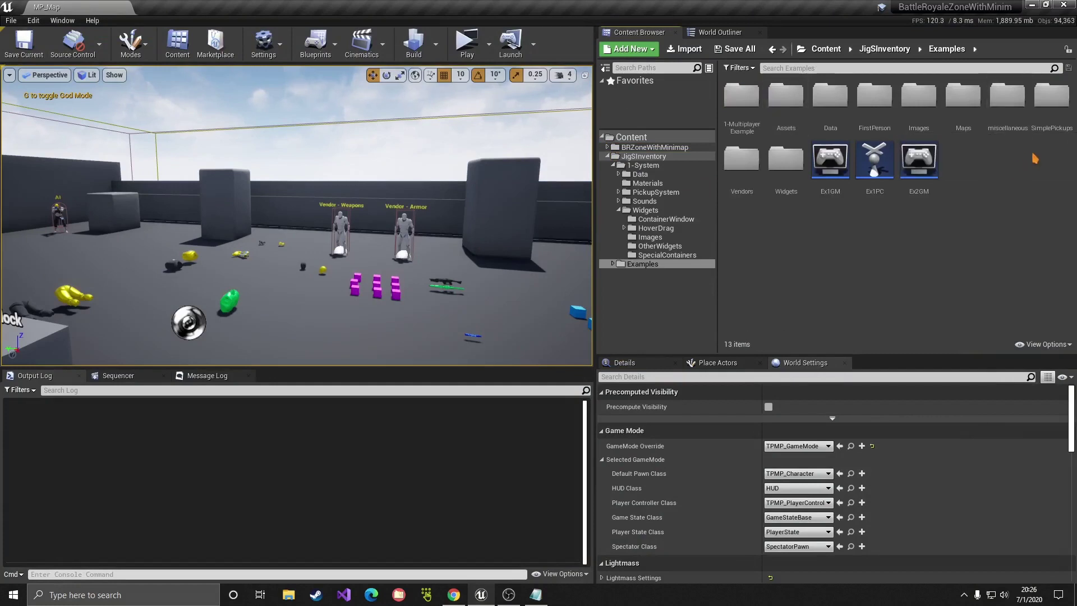
{"action": "double_click", "coordinate": [1051, 101]}
{"action": "double_click", "coordinate": [740, 117]}
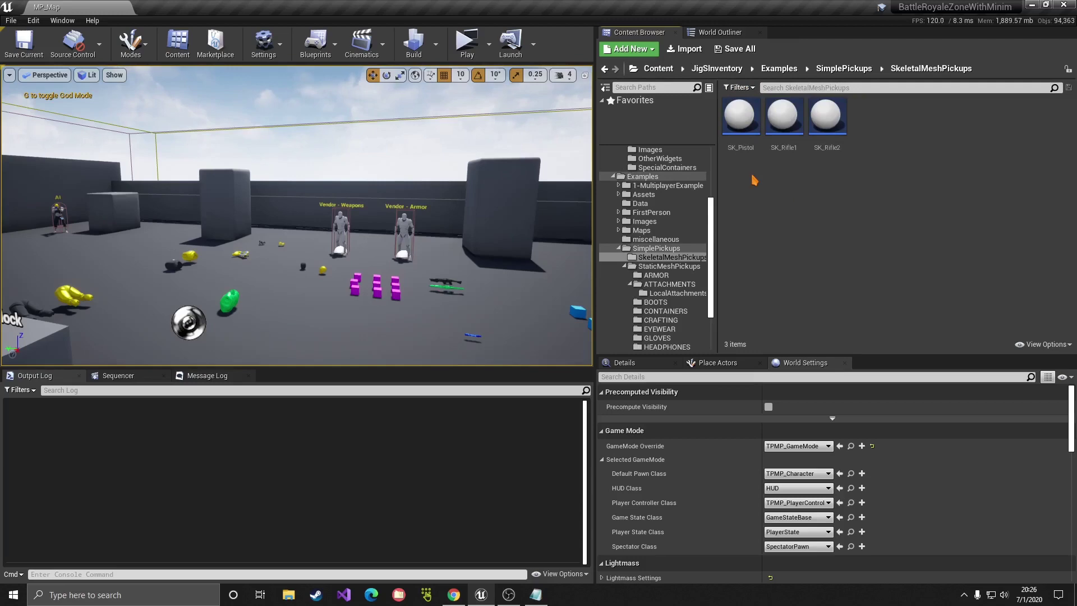
{"action": "double_click", "coordinate": [775, 147]}
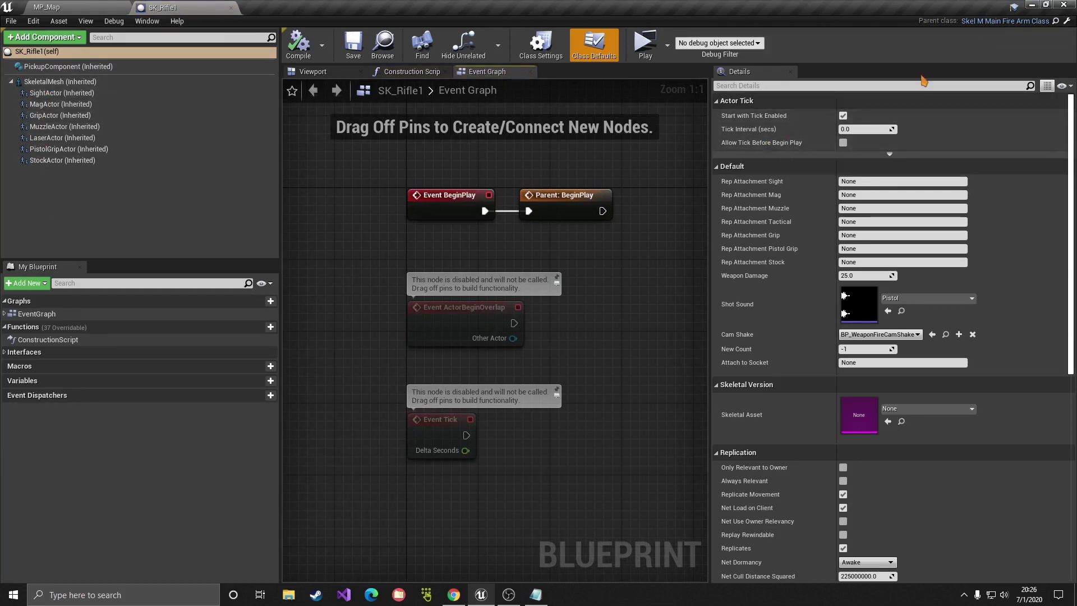
- Open the SkelM_MainFireArmClass parent blueprint and view its weapon-sound nodes
{"action": "left_click", "coordinate": [1055, 22]}
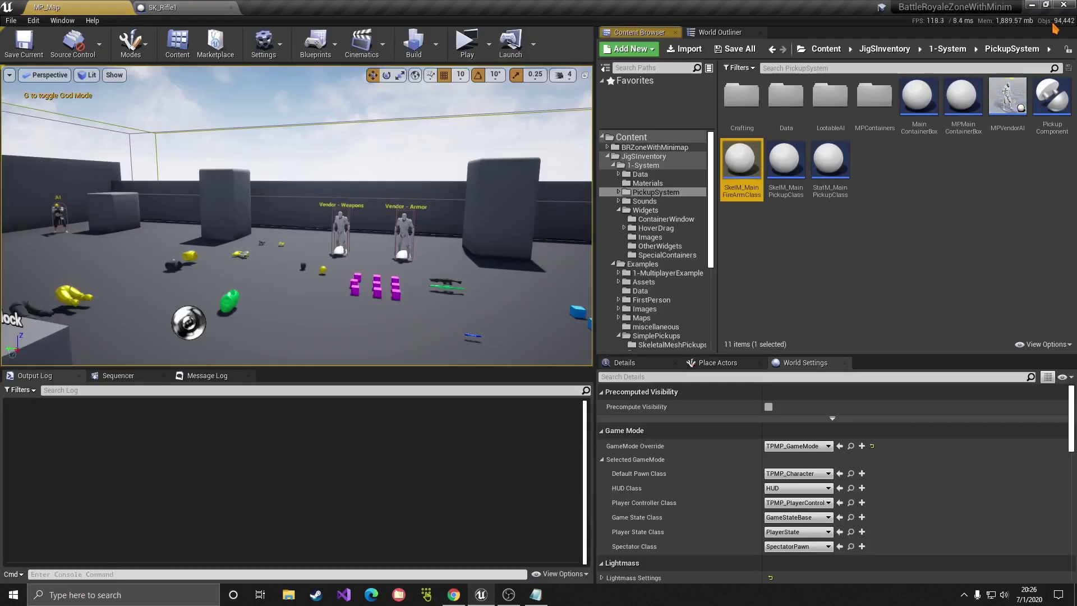
{"action": "double_click", "coordinate": [740, 193]}
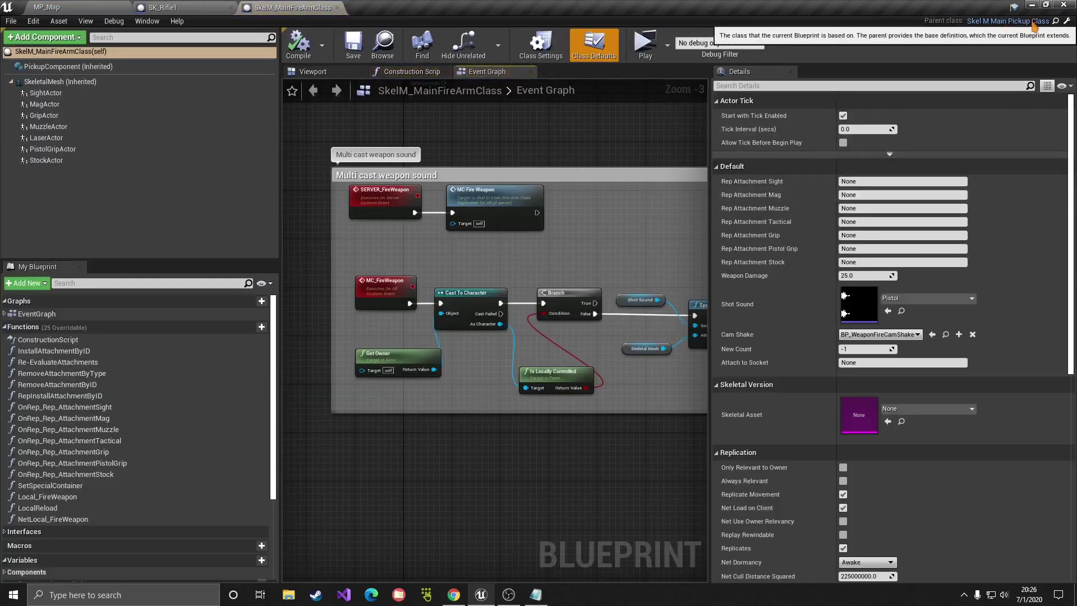
{"action": "right_click_drag", "start_coordinate": [476, 133], "coordinate": [463, 159]}
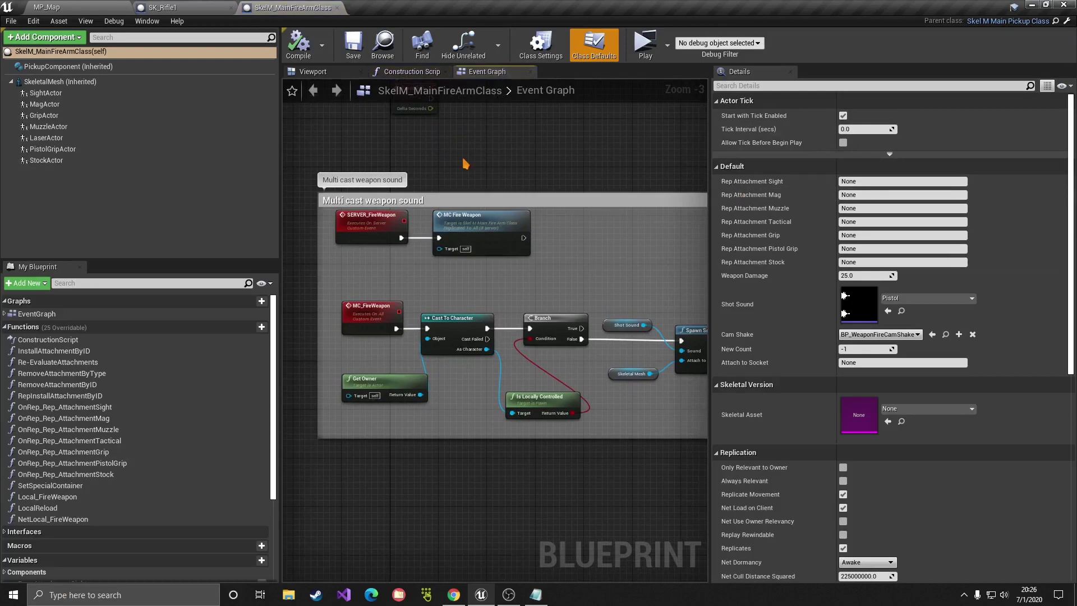
{"action": "left_click", "coordinate": [163, 8]}
{"action": "left_click", "coordinate": [76, 8]}
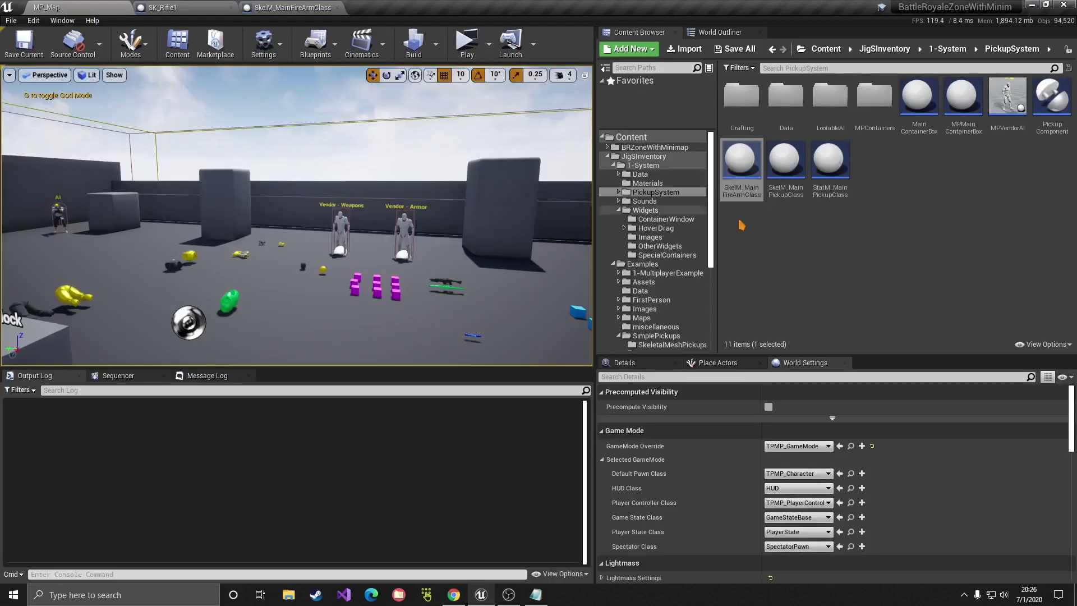
- Revisit the SK_Rifle1 asset and compare the SK_Rifle1 and SkelM_MainFireArmClass blueprint tabs
{"action": "key", "text": "alt+Left"}
{"action": "left_click", "coordinate": [808, 167]}
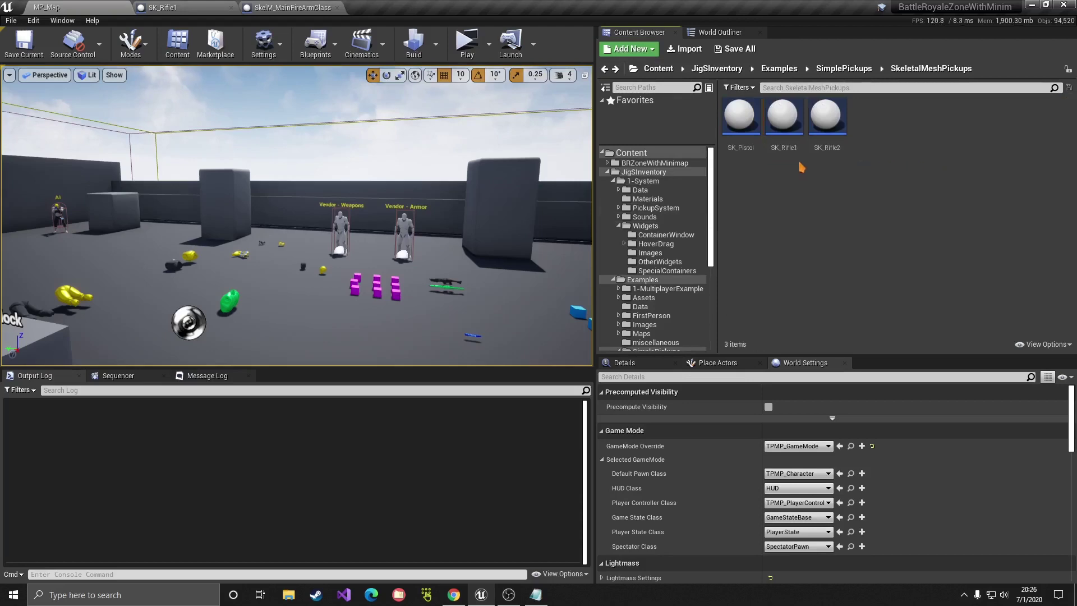
{"action": "right_click", "coordinate": [772, 123]}
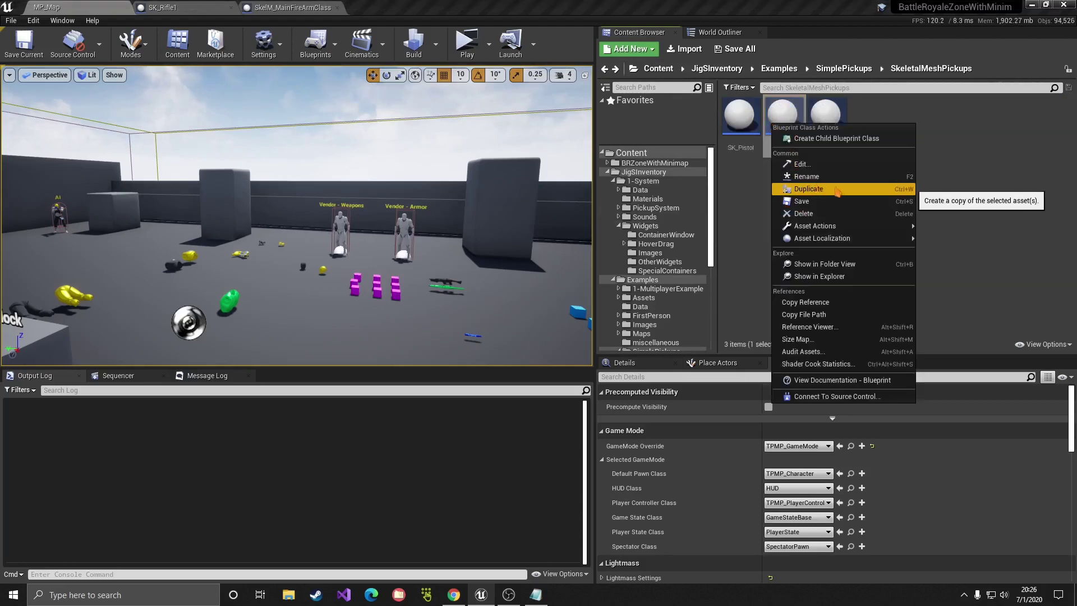
{"action": "left_click", "coordinate": [758, 198]}
{"action": "left_click", "coordinate": [298, 8]}
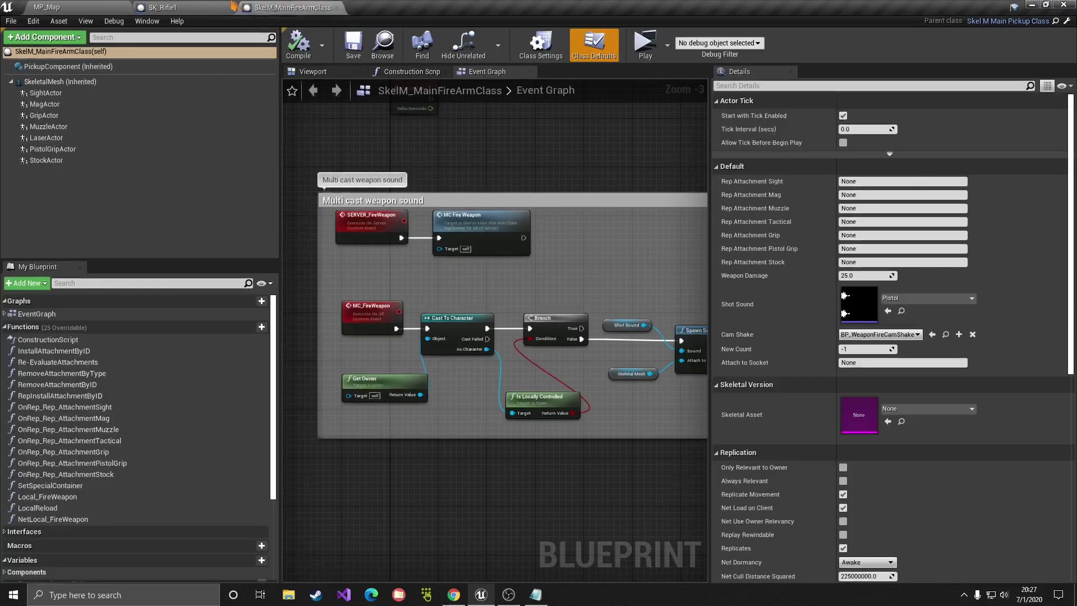
{"action": "left_click", "coordinate": [202, 8]}
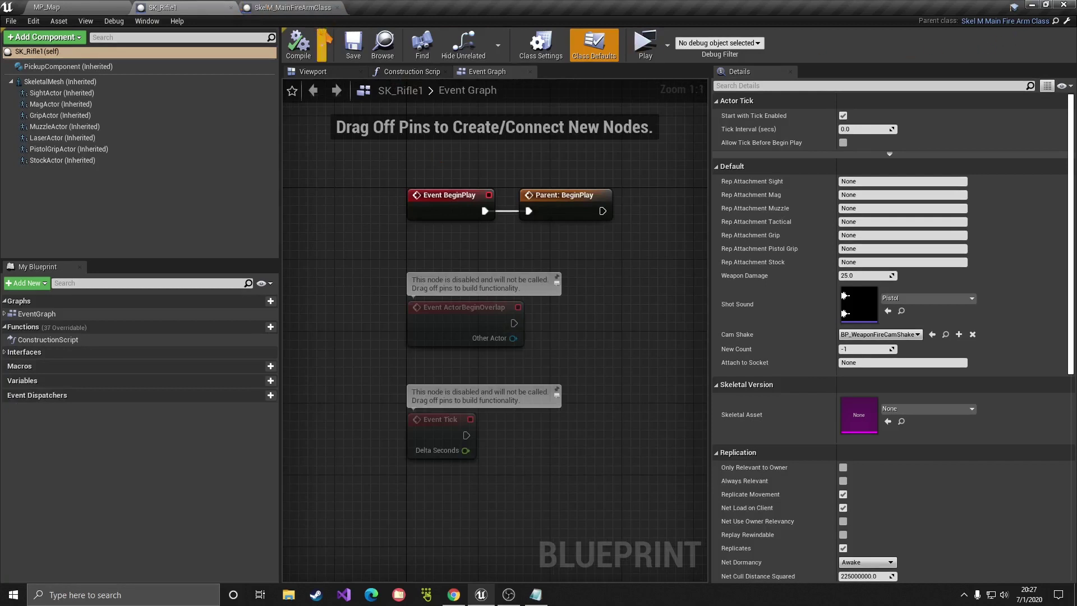
{"action": "left_click", "coordinate": [297, 8]}
{"action": "left_click", "coordinate": [90, 8]}
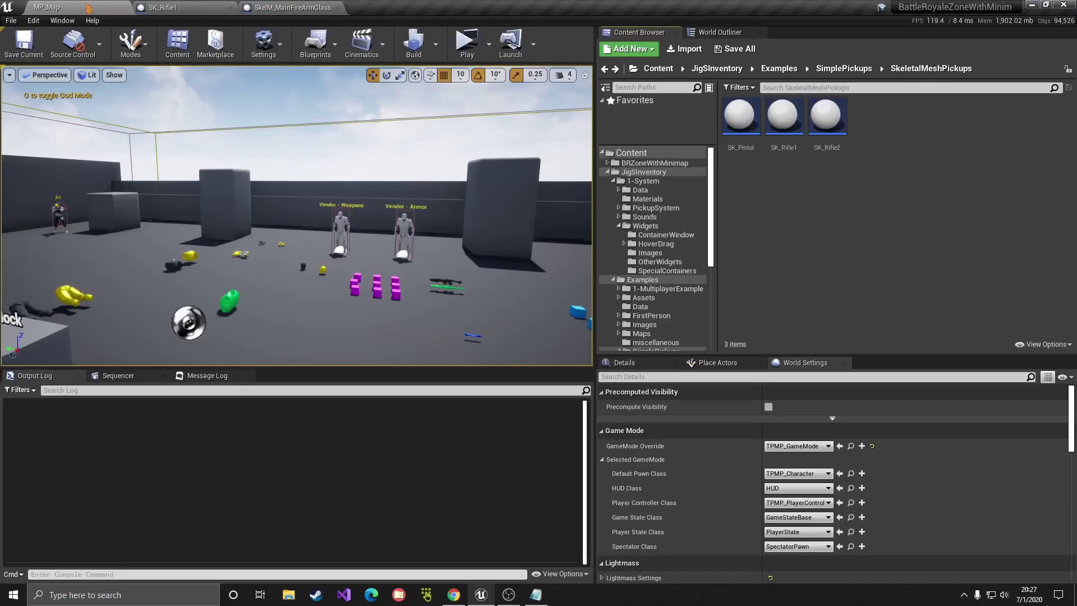
- Collapse and re-expand JigSInventory, then open its 1-System folder
{"action": "left_click", "coordinate": [607, 172]}
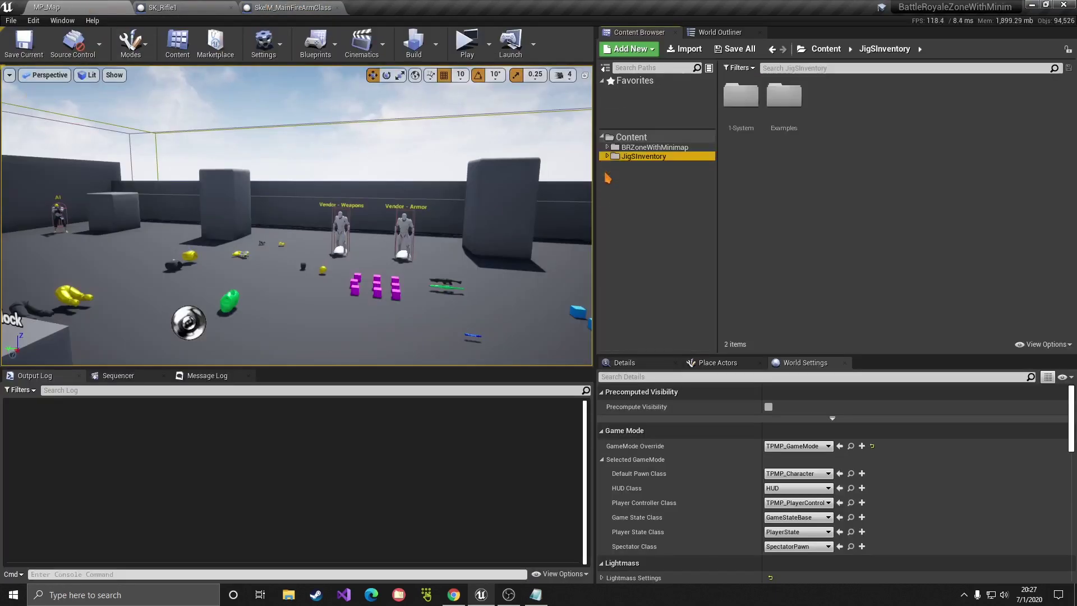
{"action": "left_click", "coordinate": [645, 138]}
{"action": "left_click", "coordinate": [643, 157]}
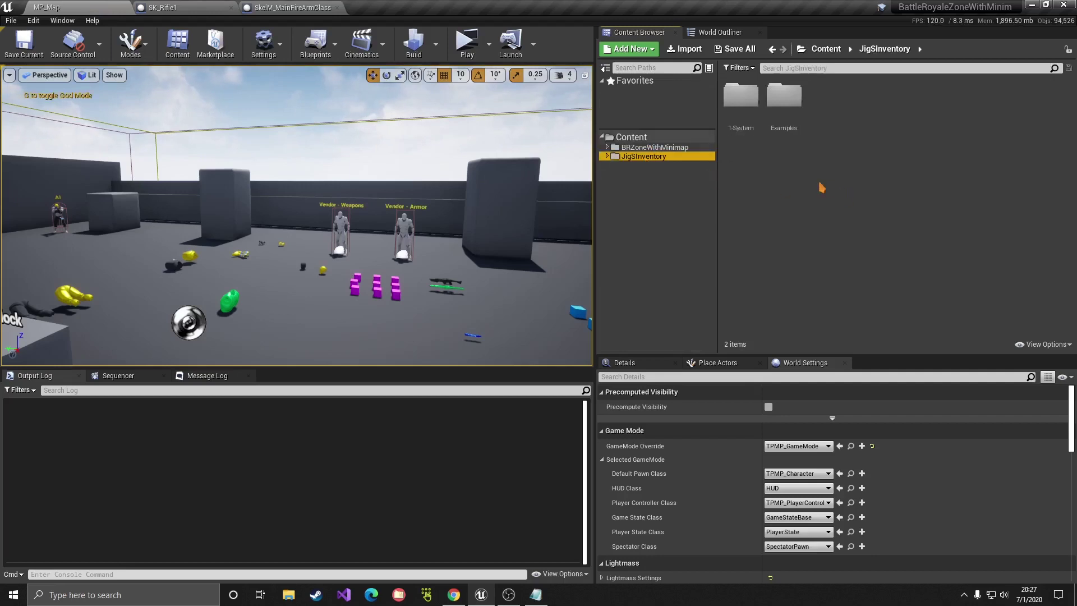
{"action": "double_click", "coordinate": [741, 97]}
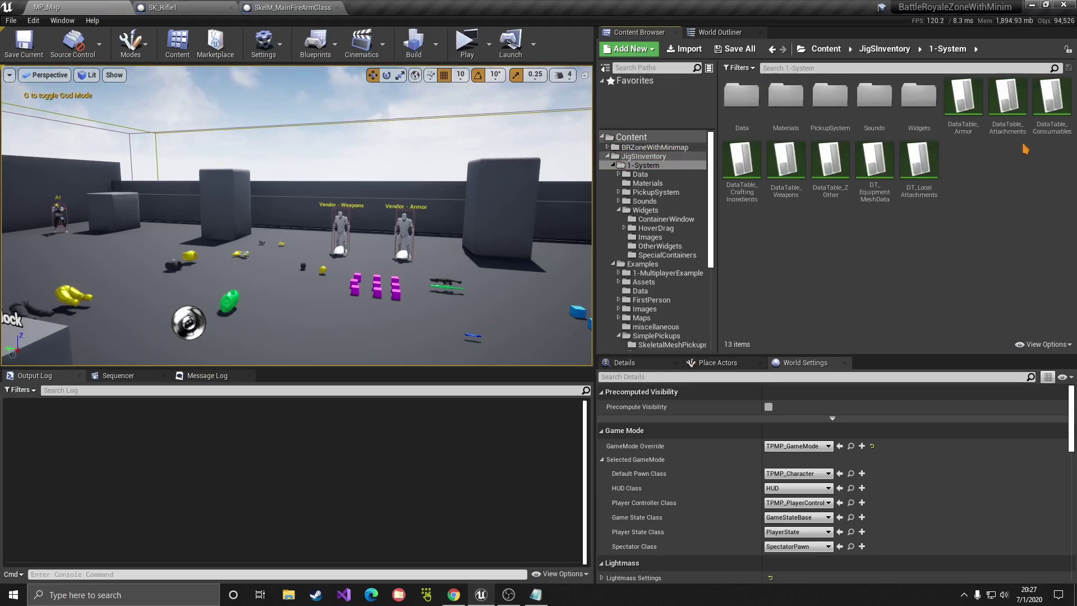
- Open DataTable_Attachments and view its Suppressor, Bullet, Mag, Sight and LaserSight rows
{"action": "double_click", "coordinate": [1007, 109]}
{"action": "left_click", "coordinate": [106, 132]}
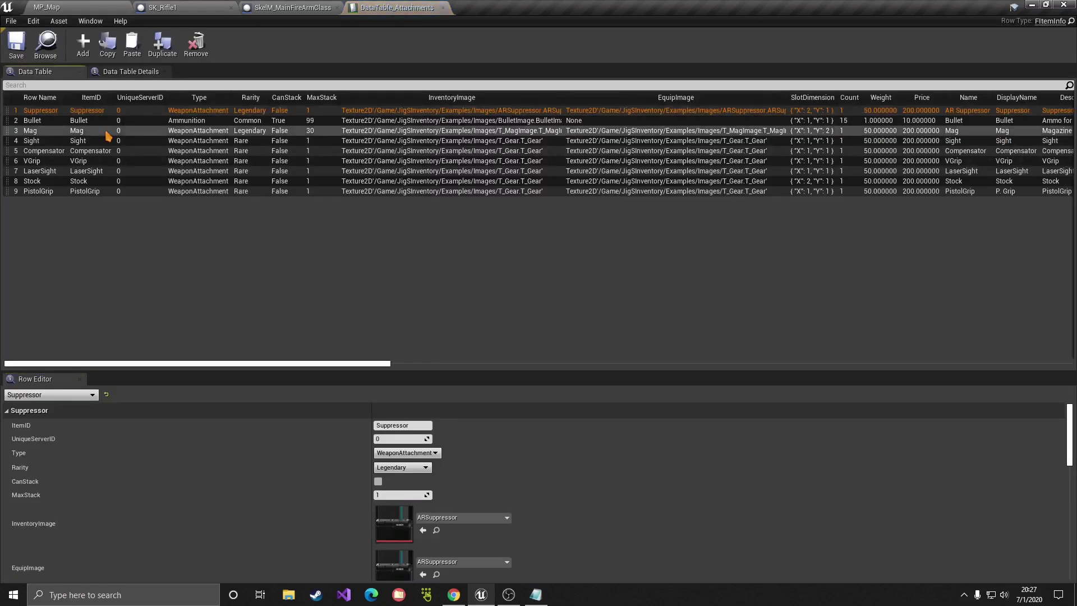
{"action": "left_click", "coordinate": [108, 151]}
{"action": "left_click", "coordinate": [111, 172]}
{"action": "left_click", "coordinate": [115, 191]}
{"action": "left_click", "coordinate": [110, 141]}
{"action": "left_click", "coordinate": [95, 122]}
{"action": "left_click", "coordinate": [95, 122]}
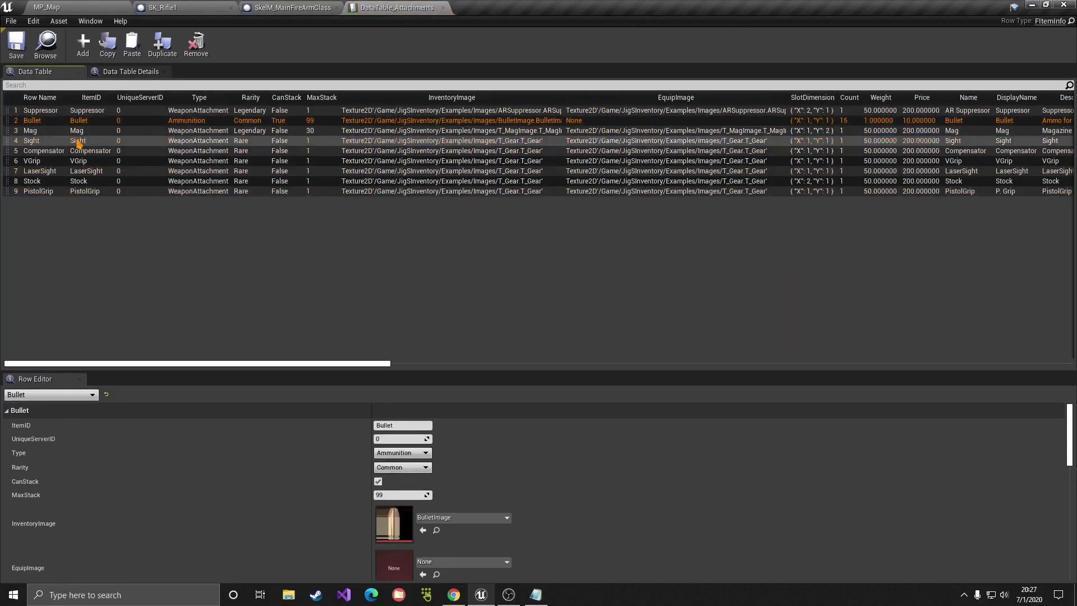
{"action": "left_click", "coordinate": [83, 173]}
- Examine the LaserSight row's fields in DataTable_Attachments, selecting its item ID text
{"action": "left_click", "coordinate": [73, 7]}
{"action": "right_click_drag", "start_coordinate": [387, 229], "coordinate": [377, 247]}
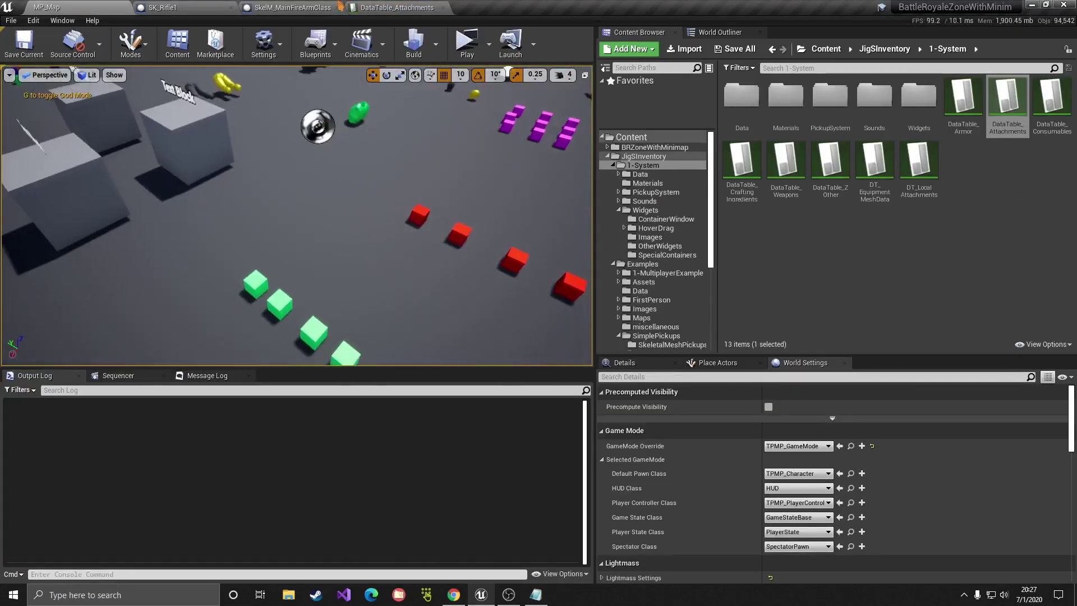
{"action": "left_click", "coordinate": [393, 7]}
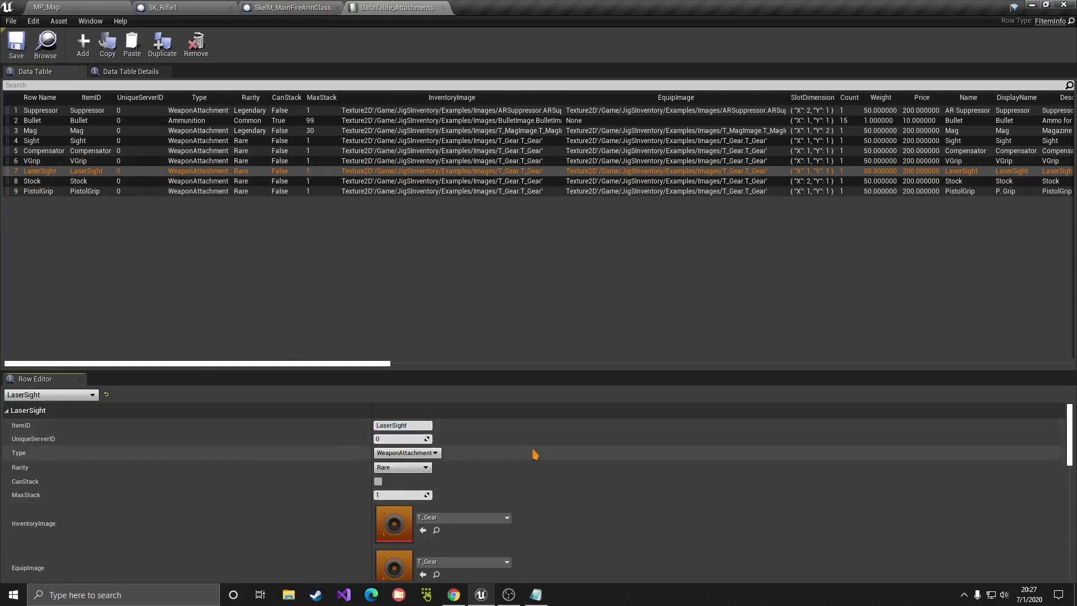
{"action": "scroll", "coordinate": [516, 473], "scroll_direction": "down", "scroll_amount": 5}
{"action": "scroll", "coordinate": [329, 478], "scroll_direction": "down", "scroll_amount": 4}
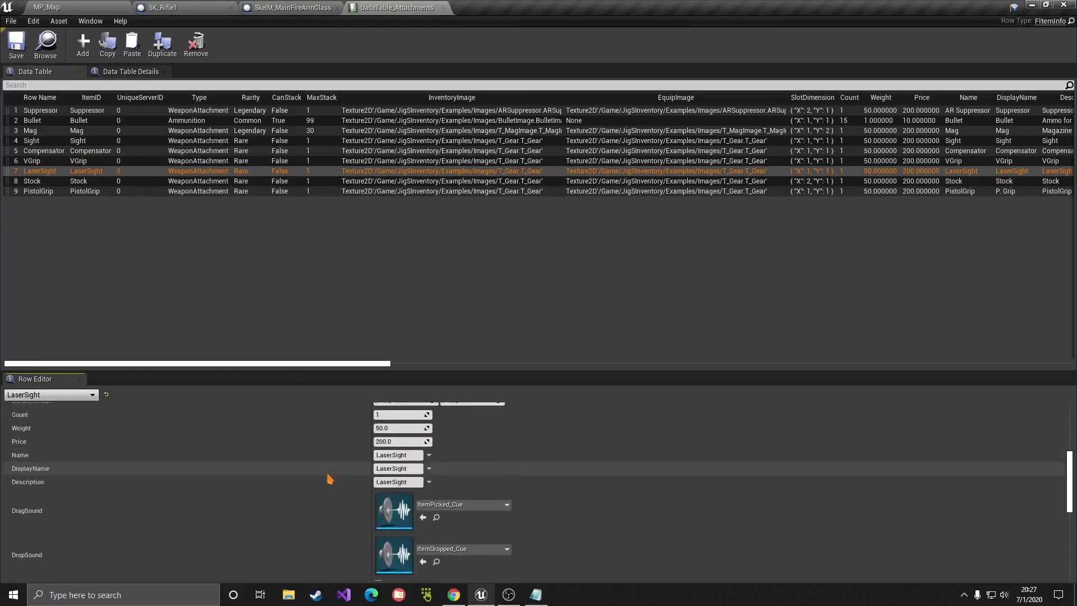
{"action": "scroll", "coordinate": [330, 478], "scroll_direction": "up", "scroll_amount": 10}
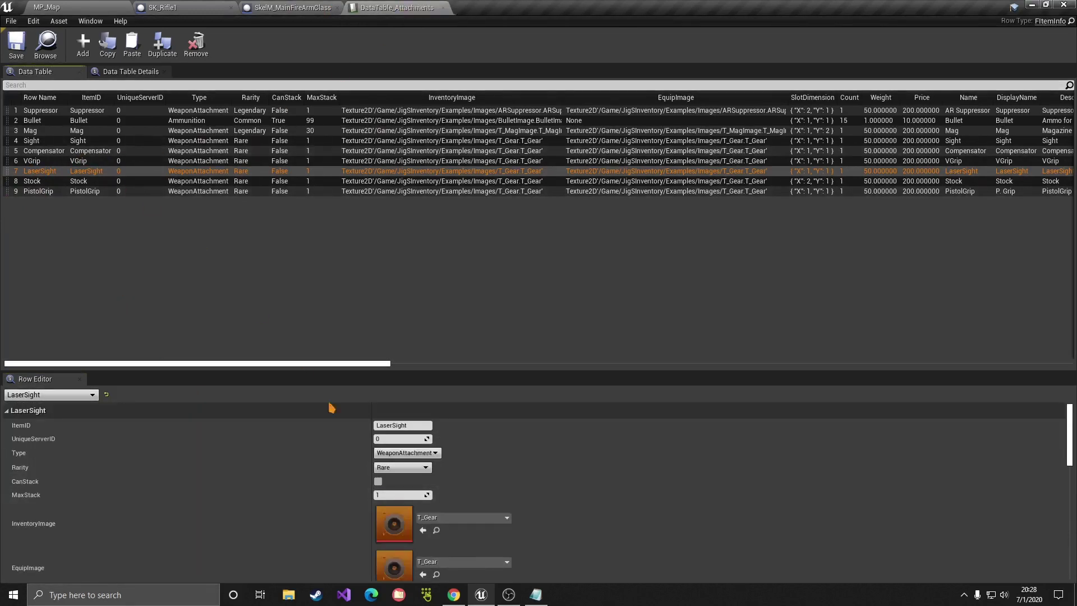
{"action": "left_click", "coordinate": [403, 425]}
- Open DT_LocalAttachments and compare its LaserSight row and Laser socket name with DataTable_Attachments
{"action": "left_click", "coordinate": [93, 7]}
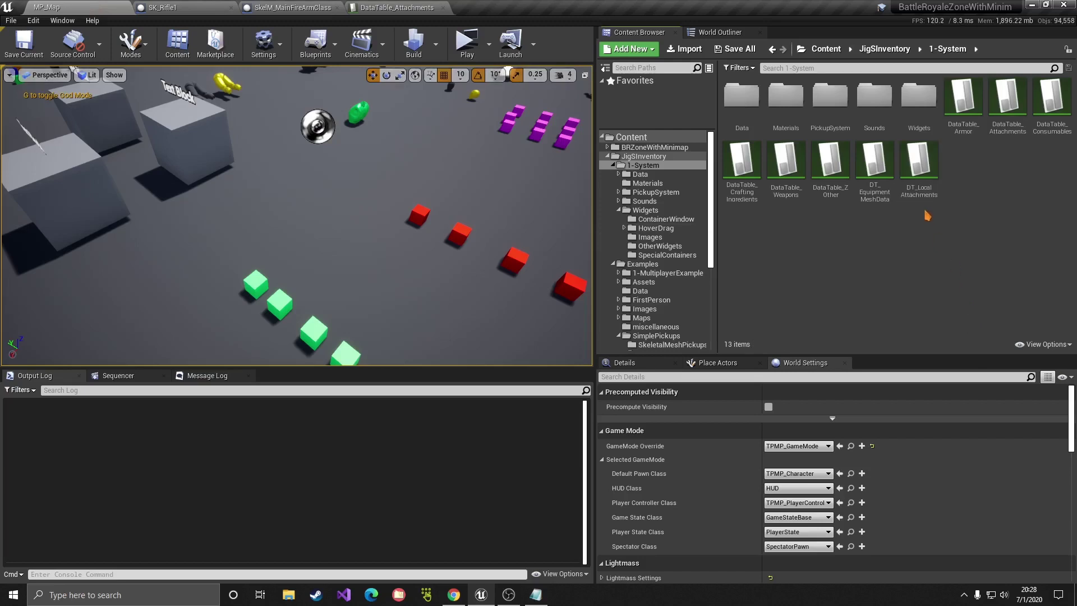
{"action": "double_click", "coordinate": [918, 179]}
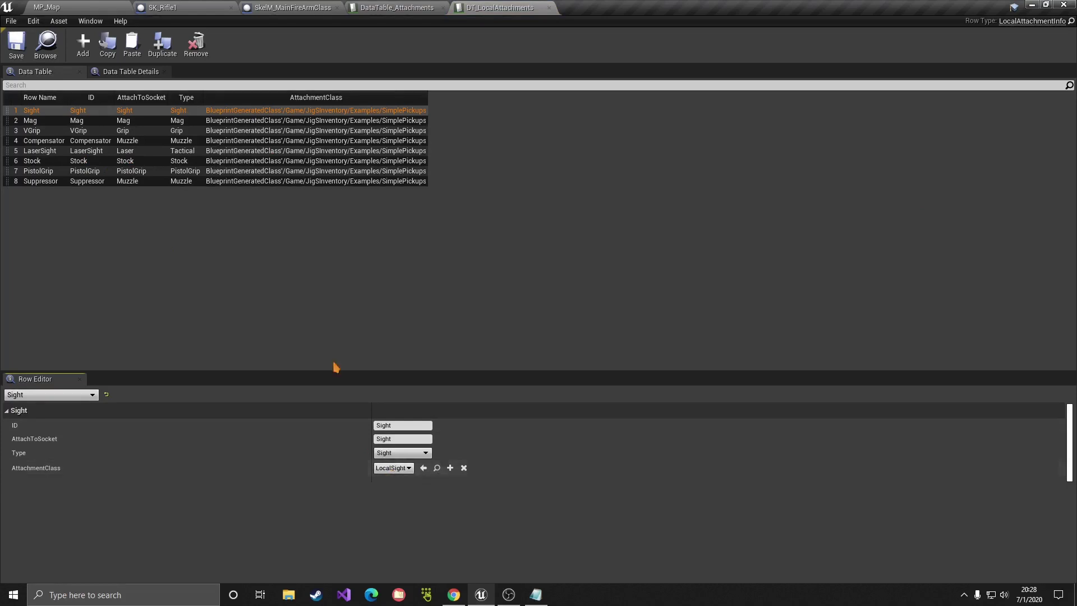
{"action": "left_click", "coordinate": [91, 141]}
{"action": "left_click", "coordinate": [37, 152]}
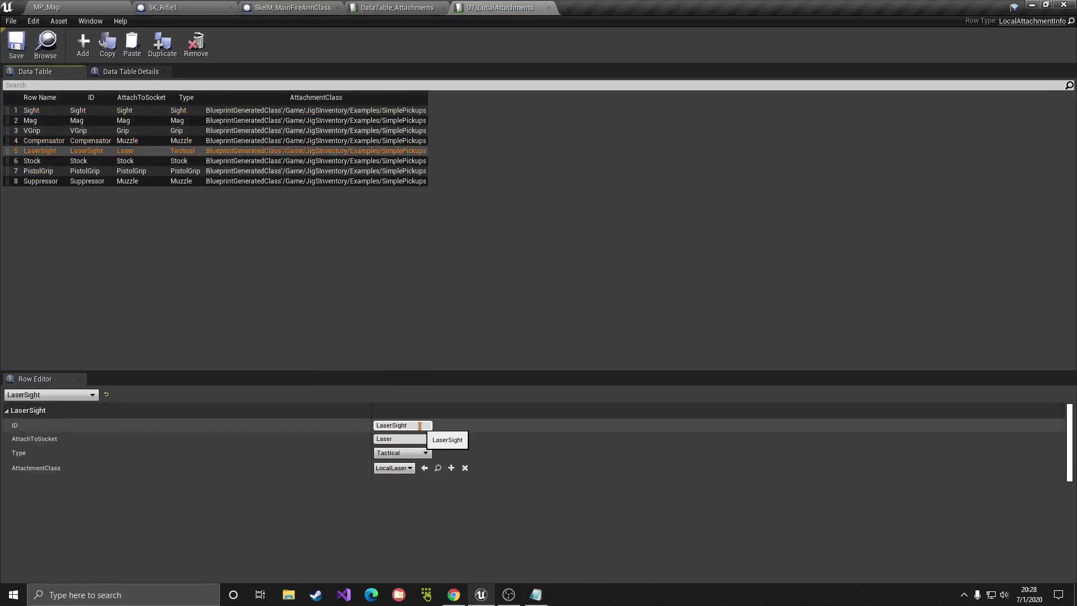
{"action": "left_click_drag", "start_coordinate": [419, 426], "coordinate": [322, 429]}
{"action": "left_click", "coordinate": [422, 8]}
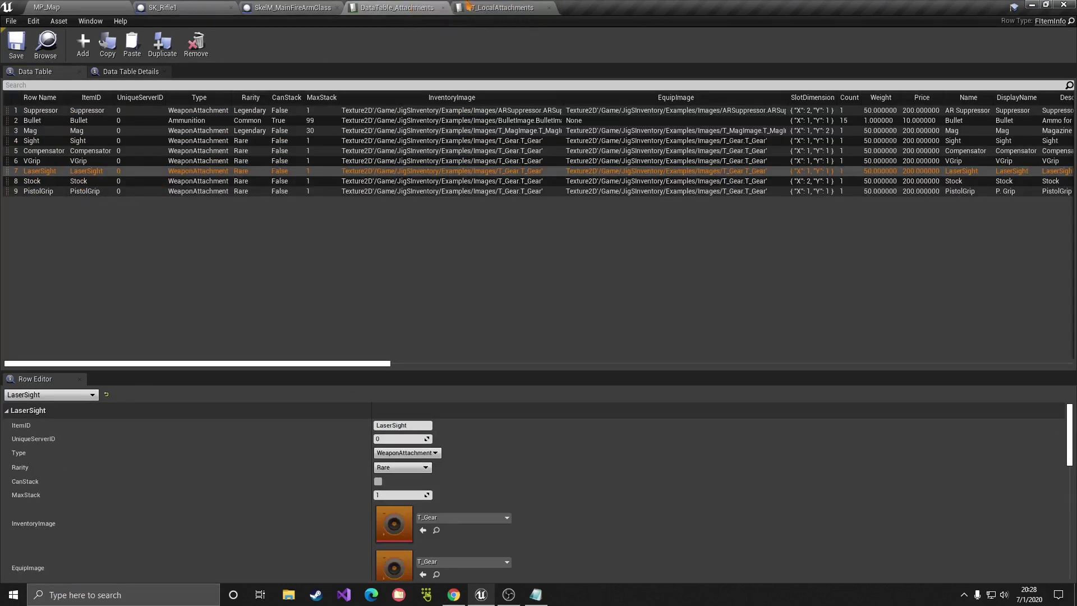
{"action": "left_click", "coordinate": [467, 7]}
{"action": "left_click", "coordinate": [402, 438]}
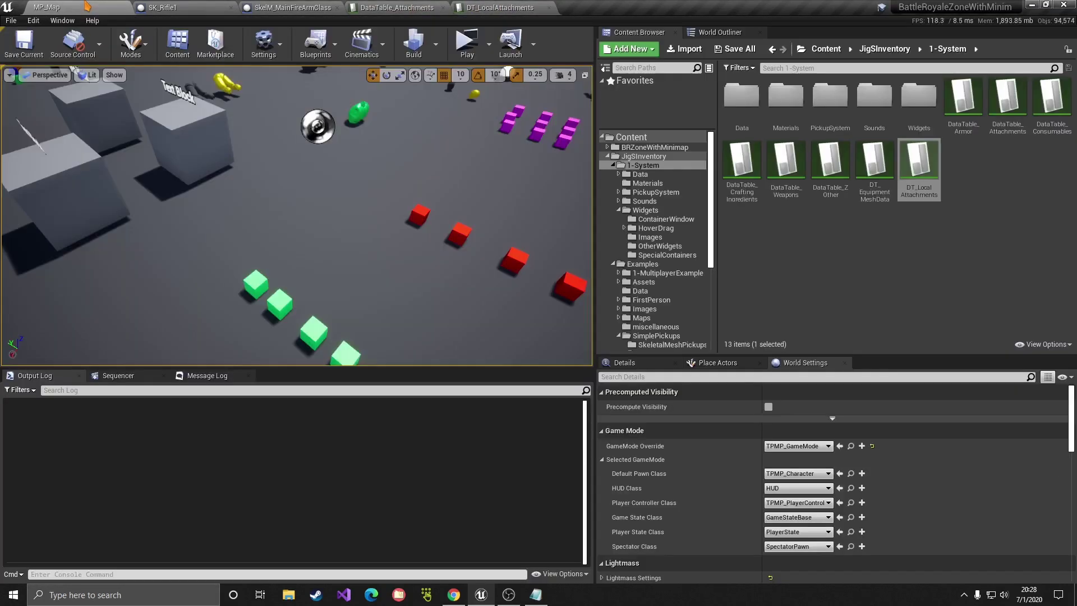
{"action": "left_click", "coordinate": [47, 8]}
- Select the Laser socket in SK_StockRifle's skeleton, orbit to view it, then return to DT_LocalAttachments
{"action": "left_click", "coordinate": [651, 164]}
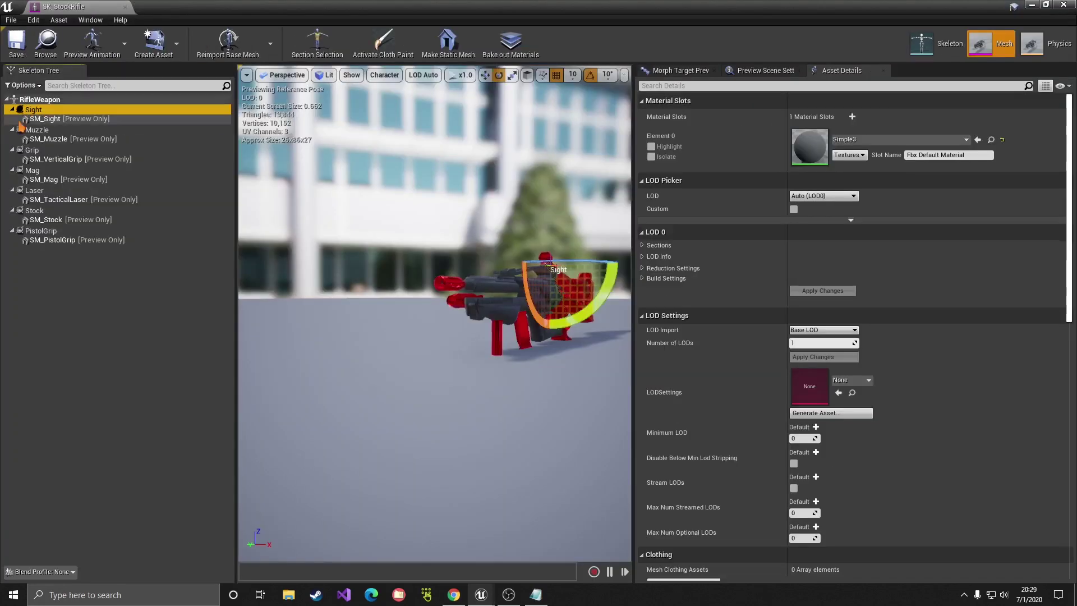
{"action": "left_click", "coordinate": [34, 191]}
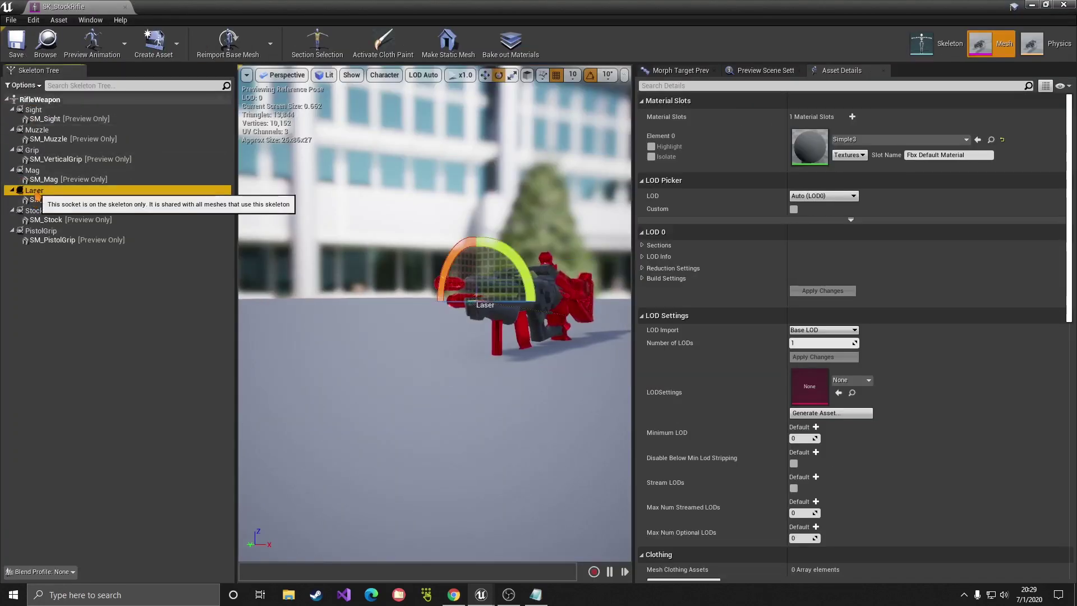
{"action": "right_click_drag", "start_coordinate": [409, 296], "coordinate": [401, 301]}
{"action": "key", "text": "w"}
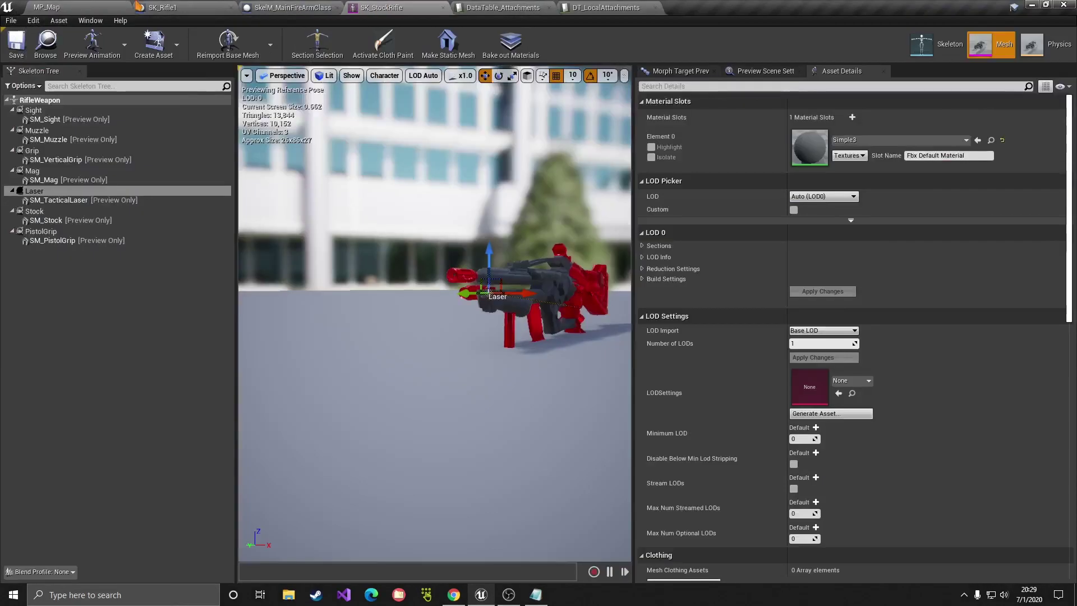
{"action": "left_click", "coordinate": [72, 7]}
{"action": "left_click", "coordinate": [162, 7]}
{"action": "left_click", "coordinate": [585, 7]}
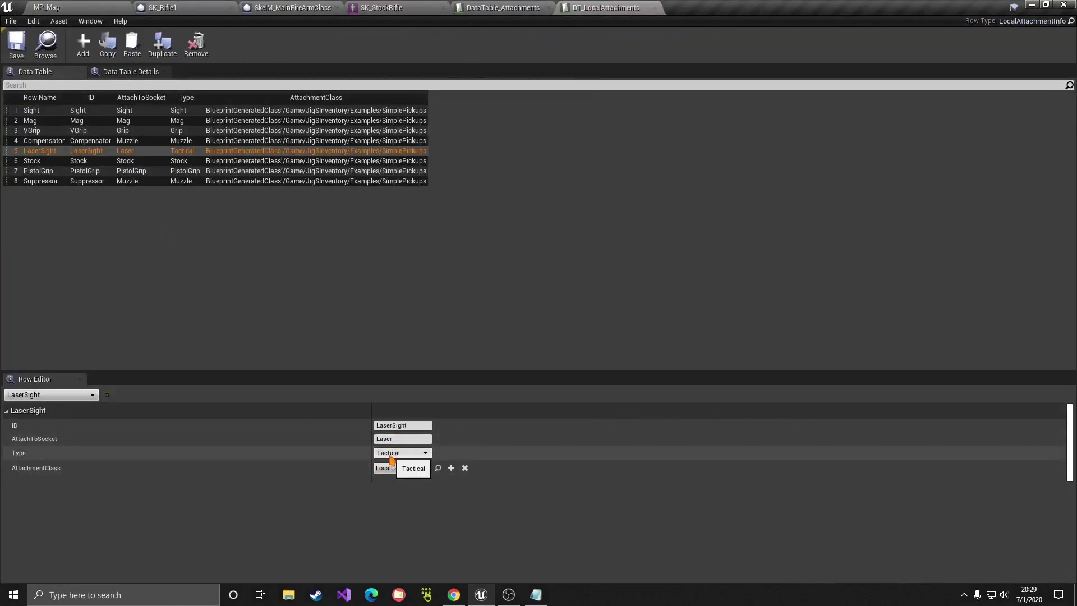
- Keep the LaserSight type as Tactical and browse to its LocalLaser attachment class
{"action": "left_click", "coordinate": [391, 455]}
{"action": "left_click", "coordinate": [392, 509]}
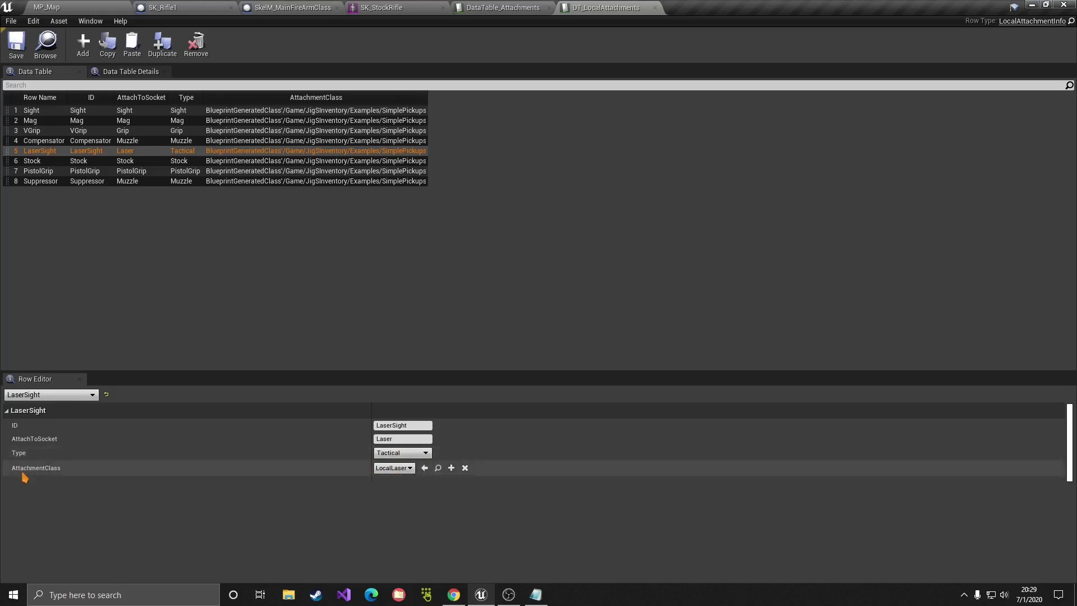
{"action": "left_click", "coordinate": [438, 468]}
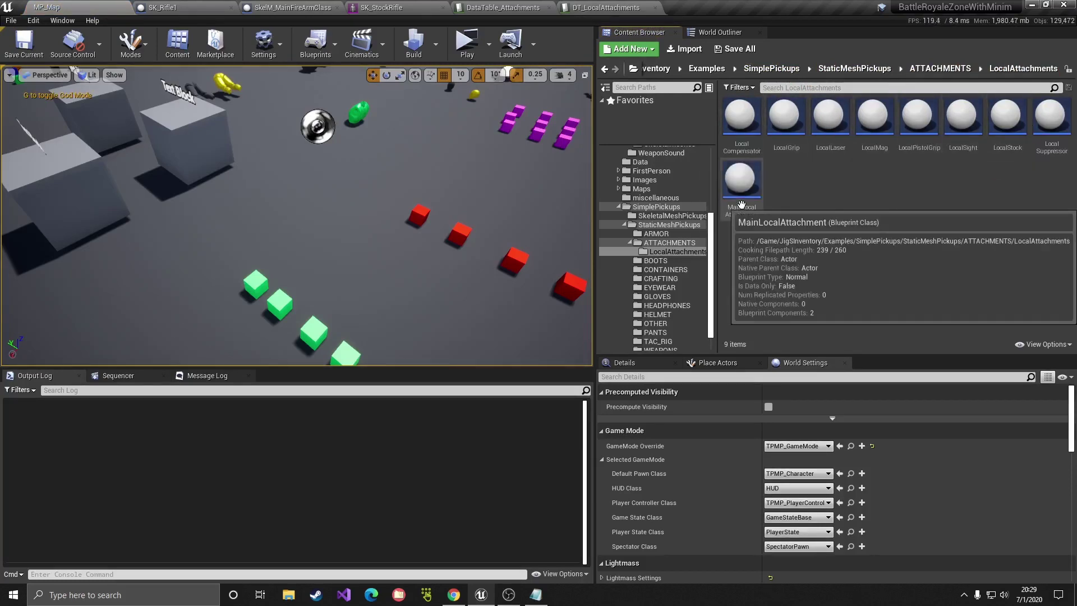
- Open the LocalLaser blueprint from the Content Browser
{"action": "left_click", "coordinate": [742, 190]}
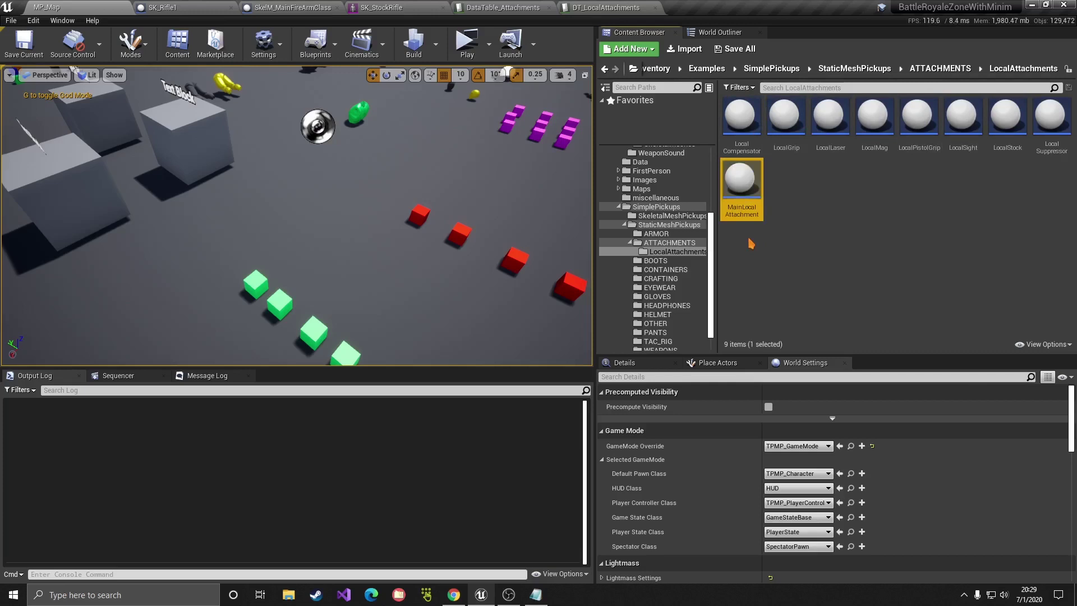
{"action": "left_click", "coordinate": [862, 164]}
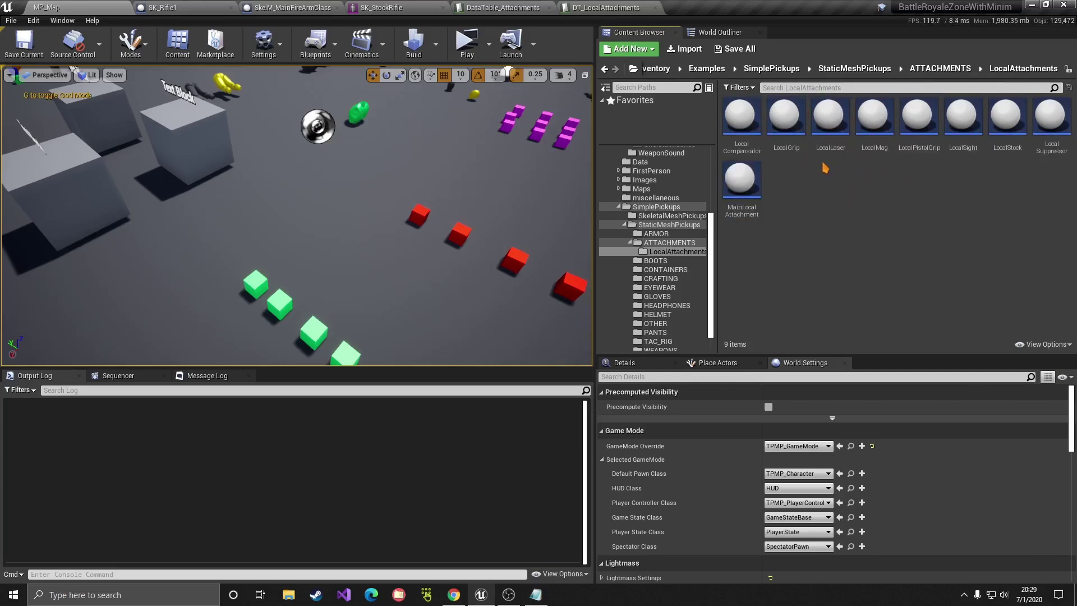
{"action": "double_click", "coordinate": [836, 123]}
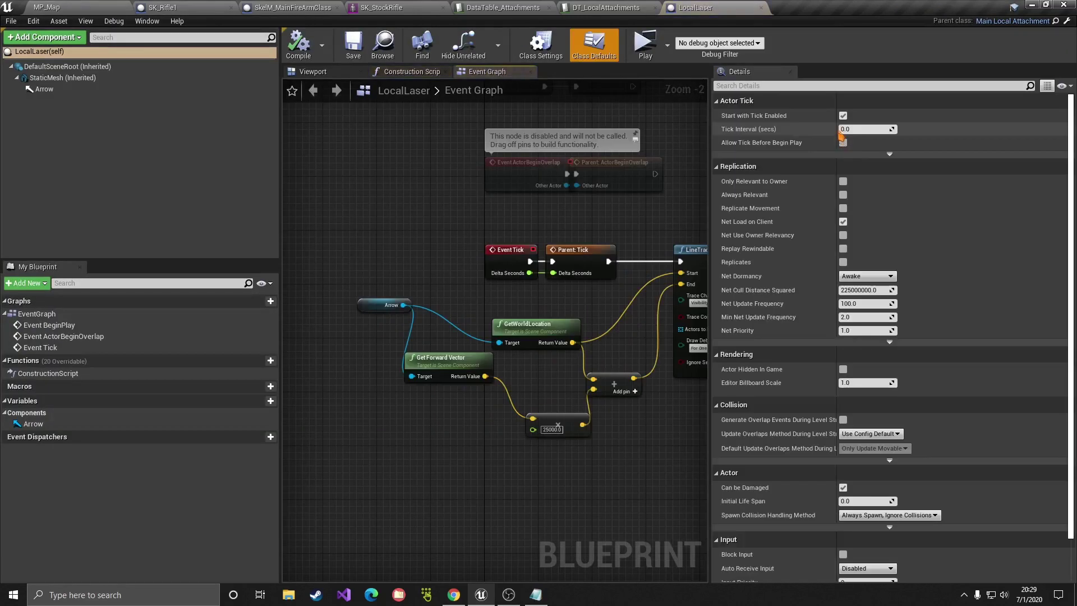
- Inspect the Event Graph's line-trace nodes, including the vector add for the 25000-unit trace offset
{"action": "right_click_drag", "start_coordinate": [663, 185], "coordinate": [528, 185]}
{"action": "left_click_drag", "start_coordinate": [646, 468], "coordinate": [349, 302]}
{"action": "right_click_drag", "start_coordinate": [349, 301], "coordinate": [467, 329]}
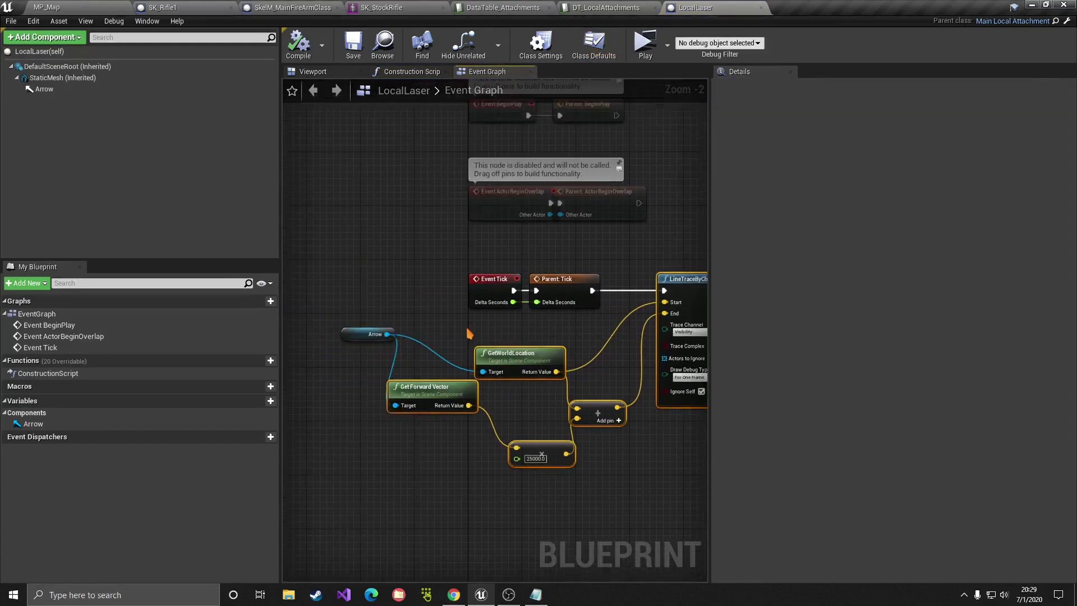
{"action": "left_click", "coordinate": [467, 333]}
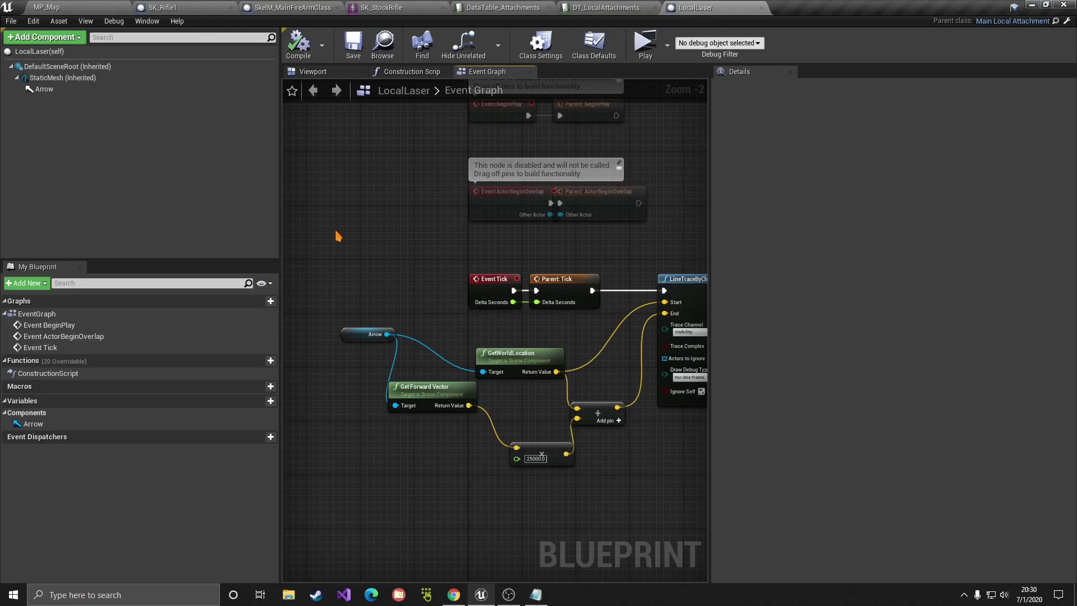
{"action": "right_click_drag", "start_coordinate": [594, 281], "coordinate": [442, 258]}
{"action": "left_click_drag", "start_coordinate": [601, 491], "coordinate": [467, 397]}
{"action": "right_click_drag", "start_coordinate": [478, 427], "coordinate": [538, 396]}
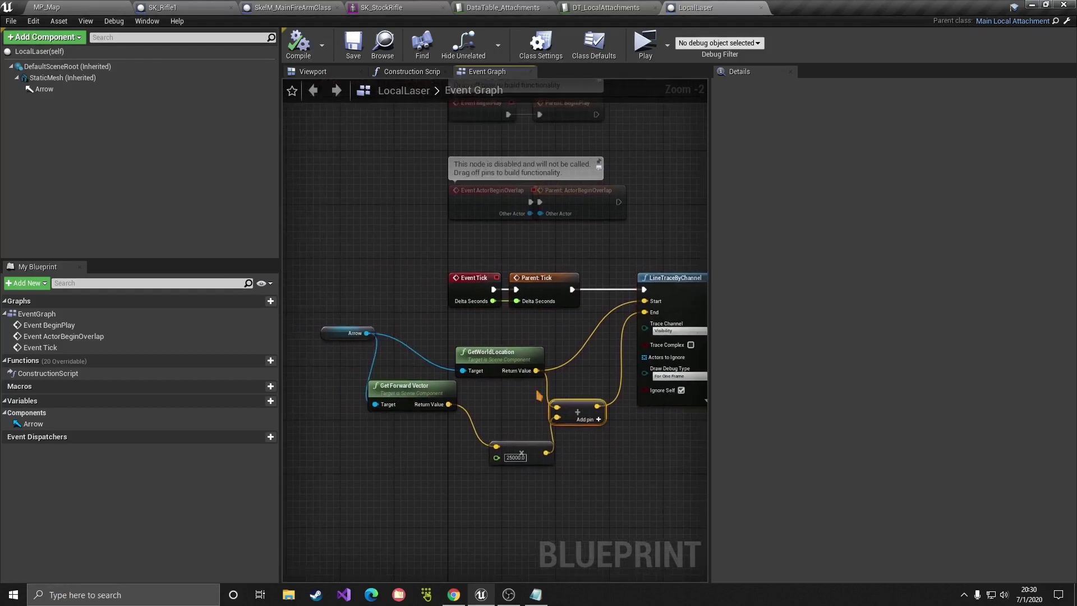
- Filter the Add Component list by 'li', then re-examine the Event Graph nodes
{"action": "left_click", "coordinate": [45, 37]}
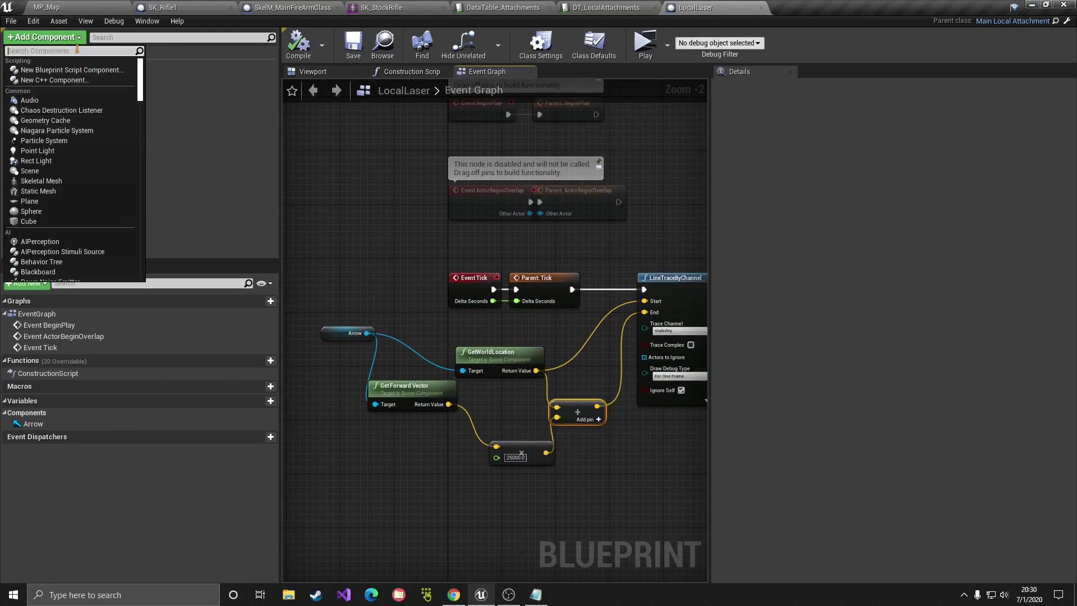
{"action": "type", "text": "li"}
{"action": "left_click", "coordinate": [466, 227]}
{"action": "right_click_drag", "start_coordinate": [632, 235], "coordinate": [584, 236]}
{"action": "left_click_drag", "start_coordinate": [601, 469], "coordinate": [468, 335]}
{"action": "left_click", "coordinate": [461, 334]}
{"action": "right_click_drag", "start_coordinate": [461, 336], "coordinate": [522, 333]}
{"action": "left_click", "coordinate": [102, 6]}
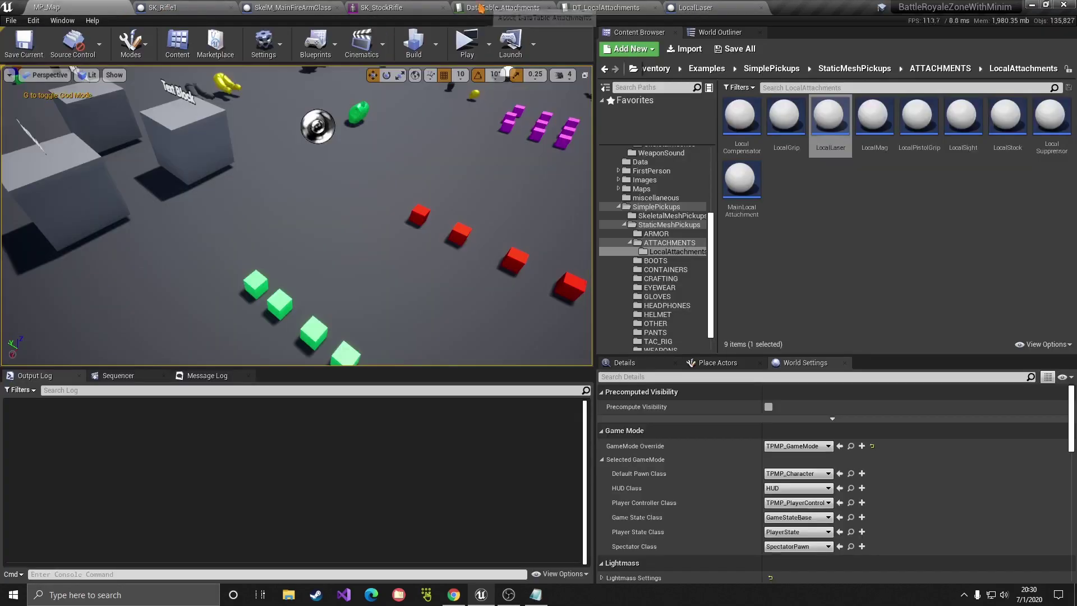
{"action": "left_click", "coordinate": [503, 7]}
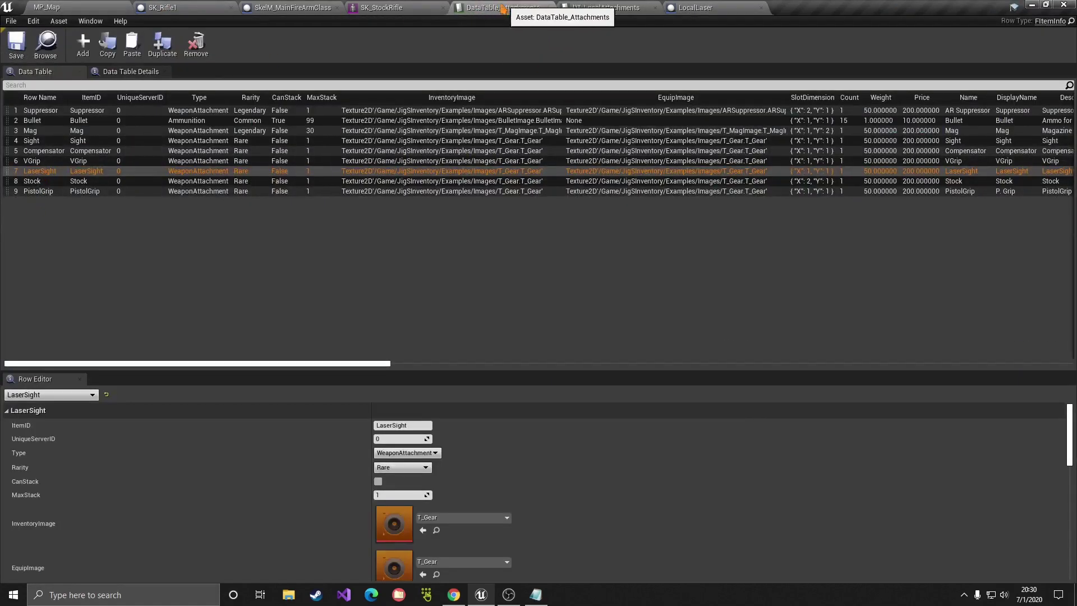
{"action": "left_click", "coordinate": [57, 121]}
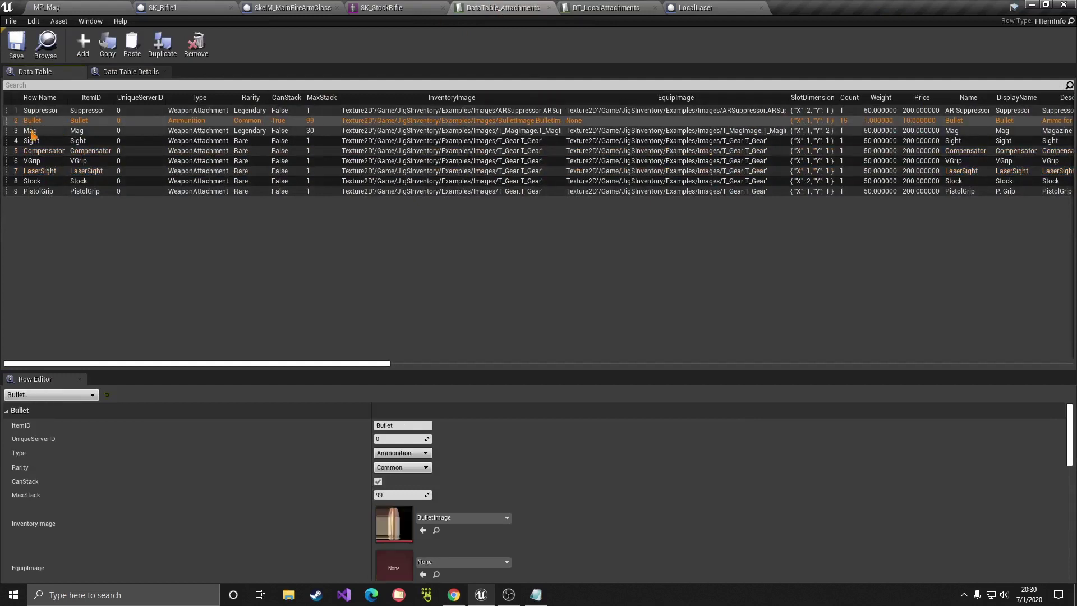
{"action": "left_click", "coordinate": [34, 140]}
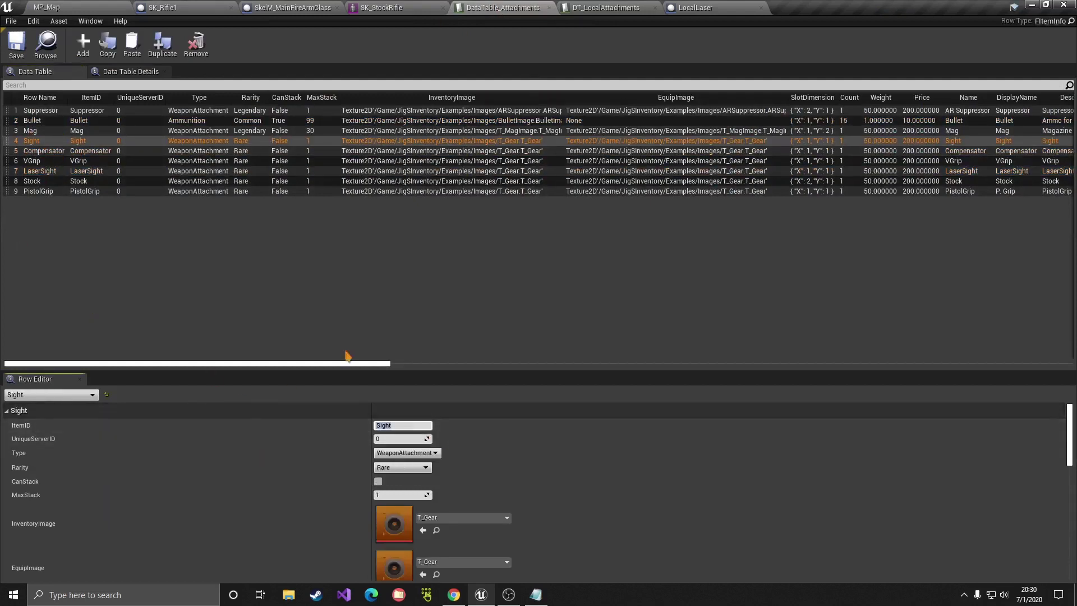
{"action": "left_click", "coordinate": [599, 8]}
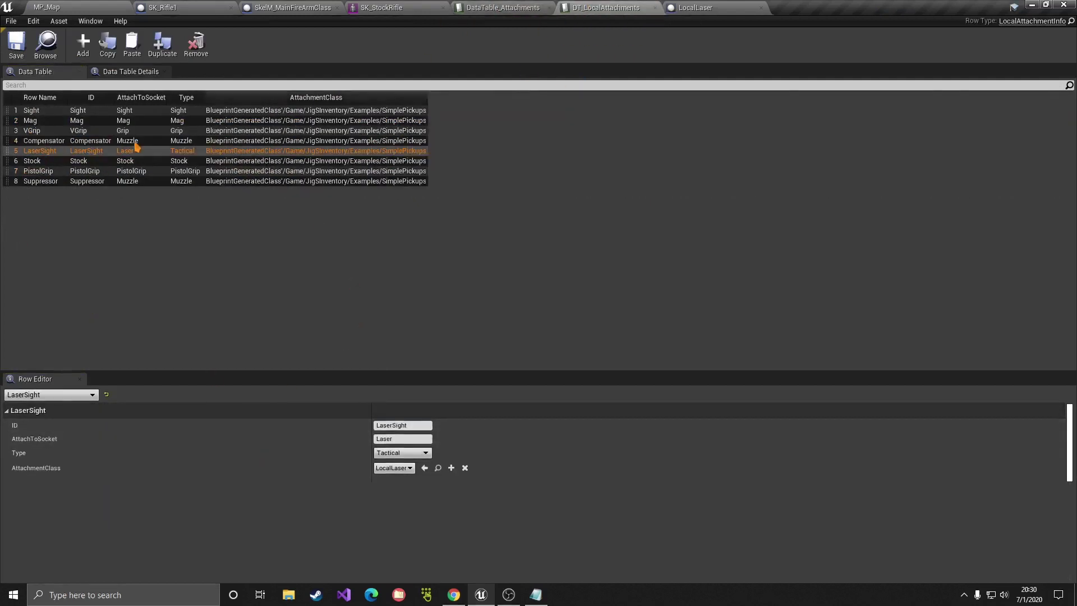
{"action": "key", "text": "Up"}
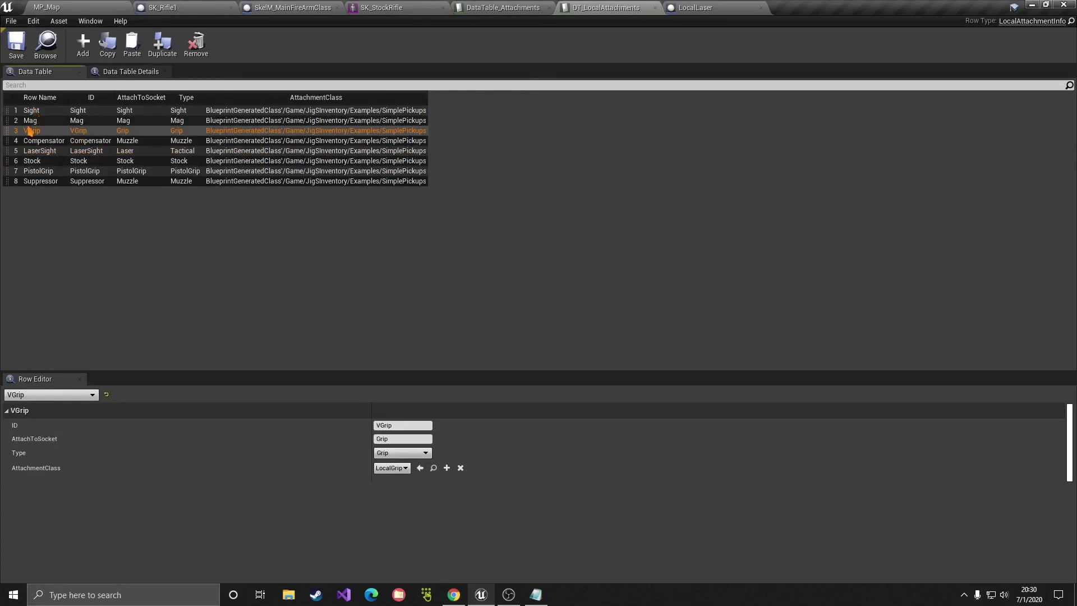
{"action": "left_click", "coordinate": [30, 120]}
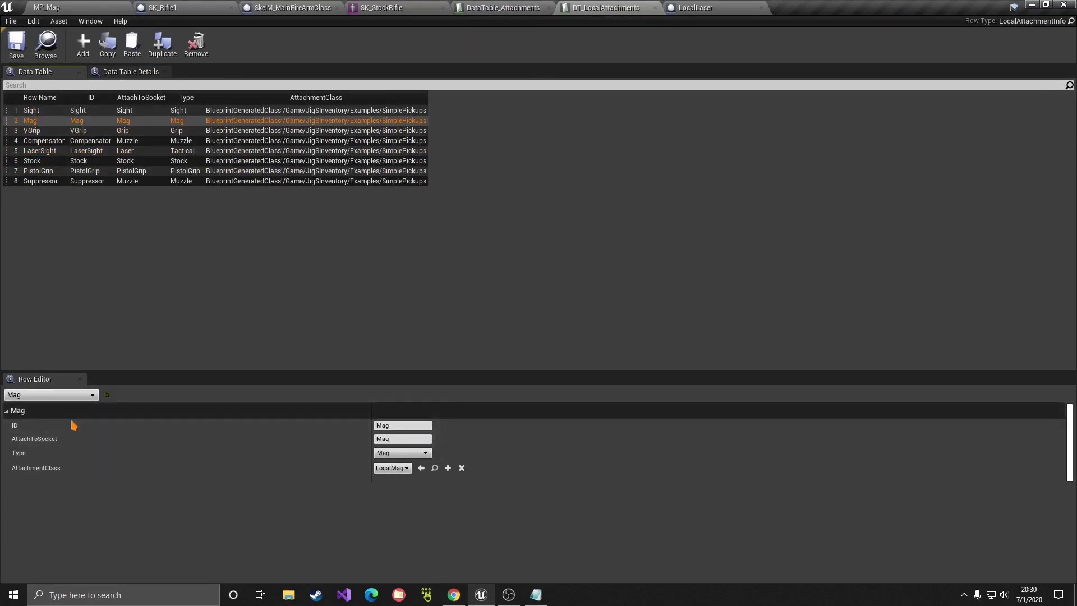
{"action": "left_click", "coordinate": [388, 454]}
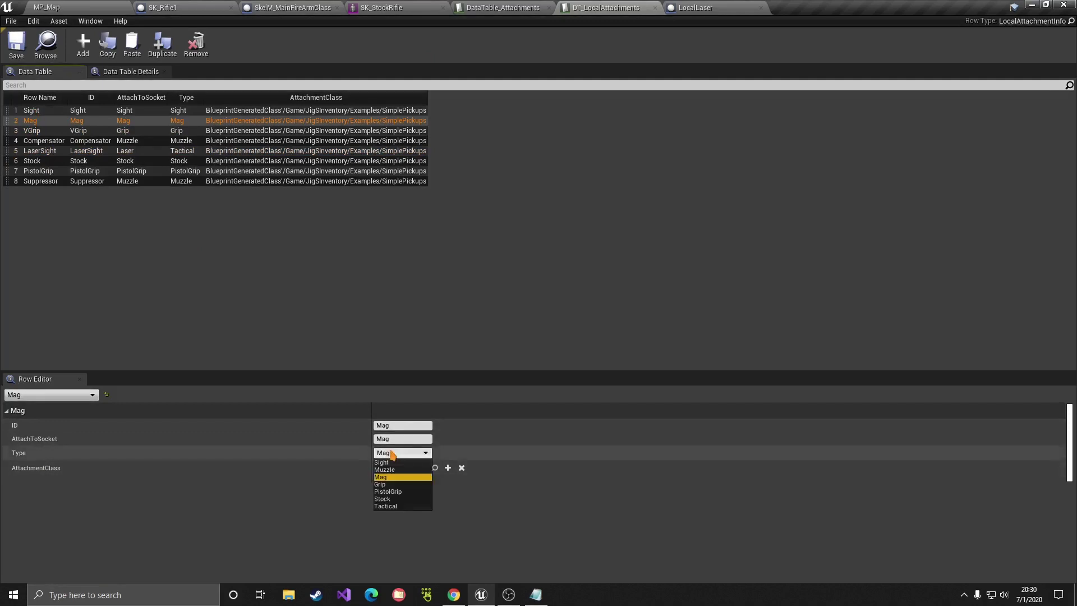
{"action": "left_click", "coordinate": [388, 454]}
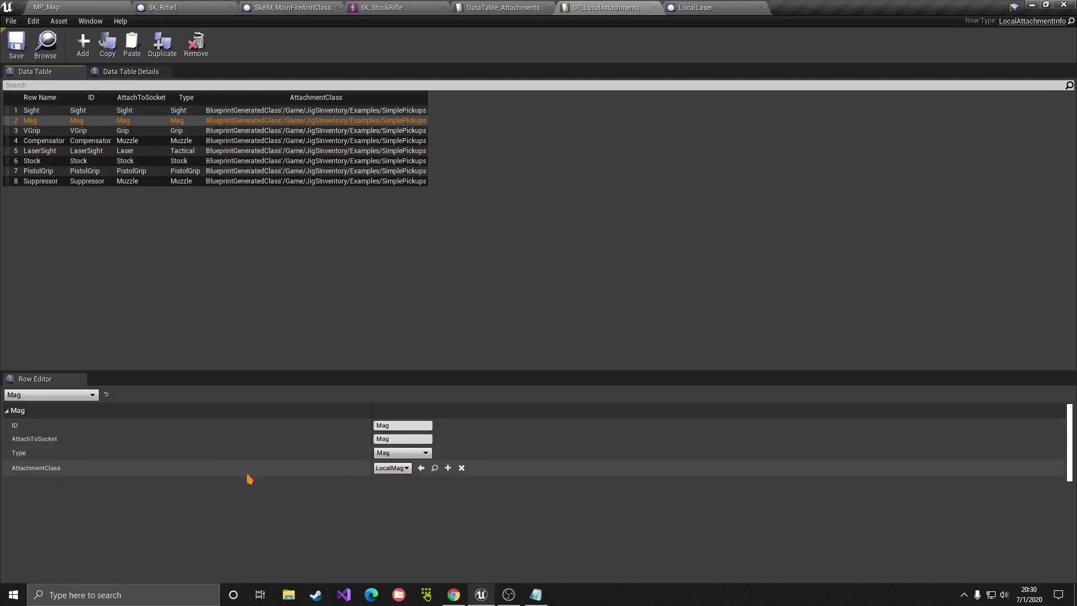
{"action": "left_click", "coordinate": [434, 467]}
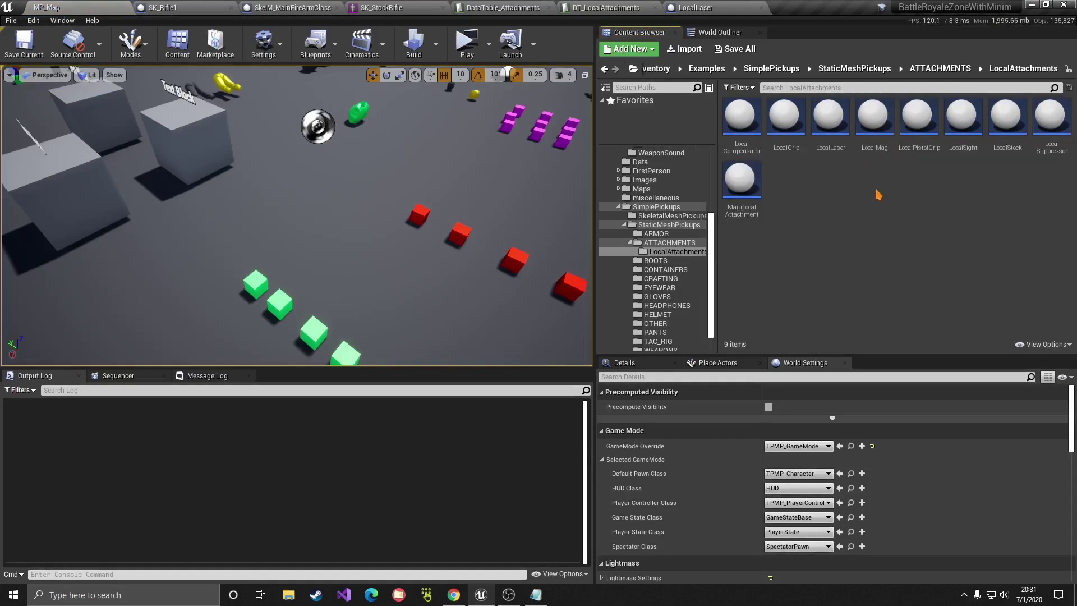
- Review the Blueprint Class action menus for LocalMag and MainLocalAttachment
{"action": "right_click", "coordinate": [878, 127]}
{"action": "right_click", "coordinate": [744, 196]}
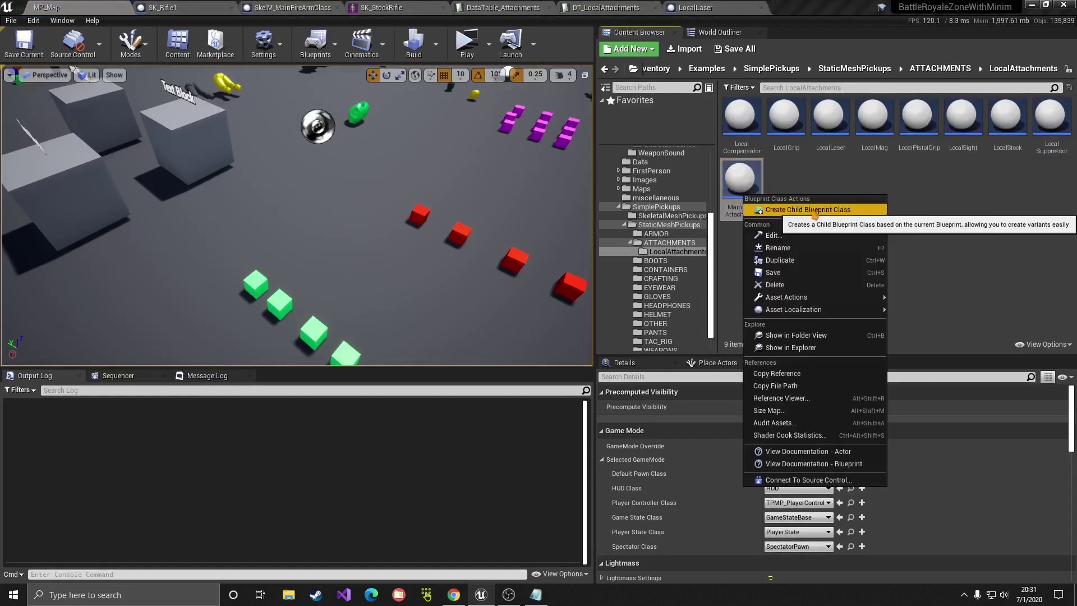
{"action": "left_click", "coordinate": [831, 153]}
{"action": "right_click", "coordinate": [878, 133]}
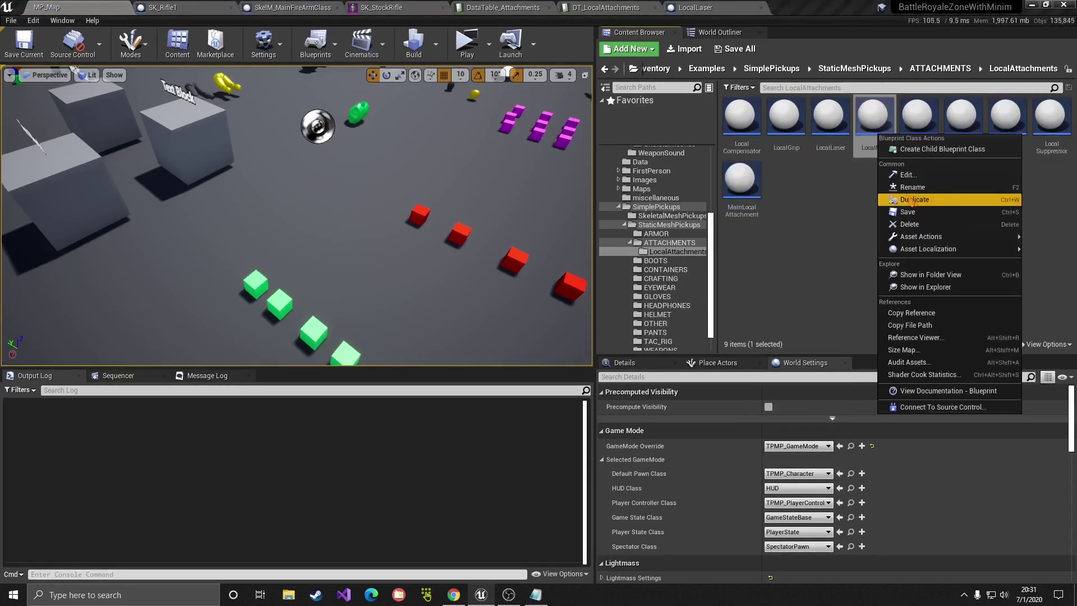
{"action": "left_click", "coordinate": [790, 217]}
{"action": "right_click", "coordinate": [741, 181]}
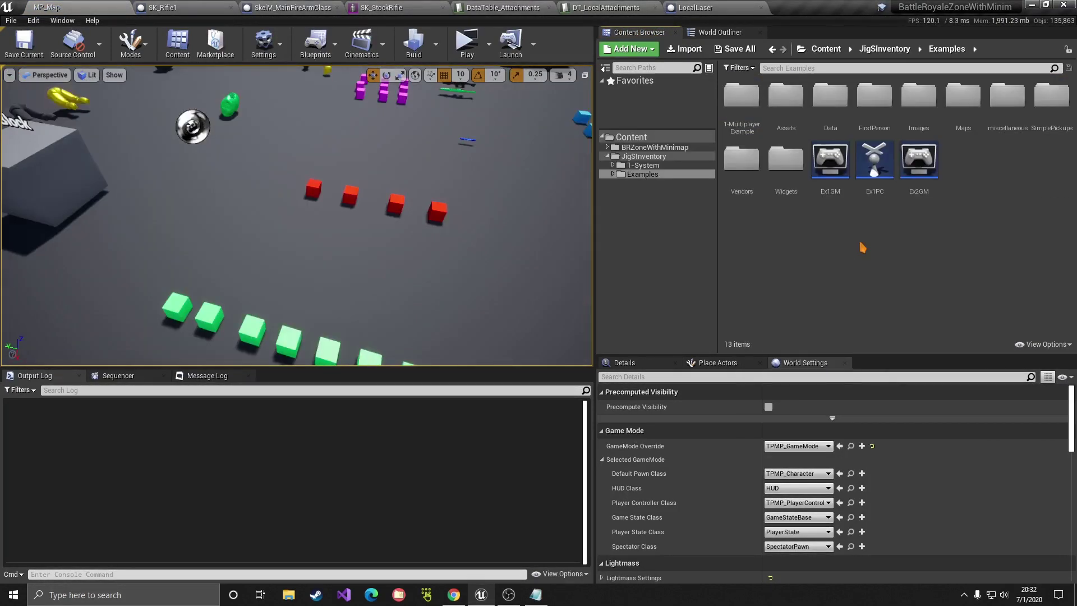